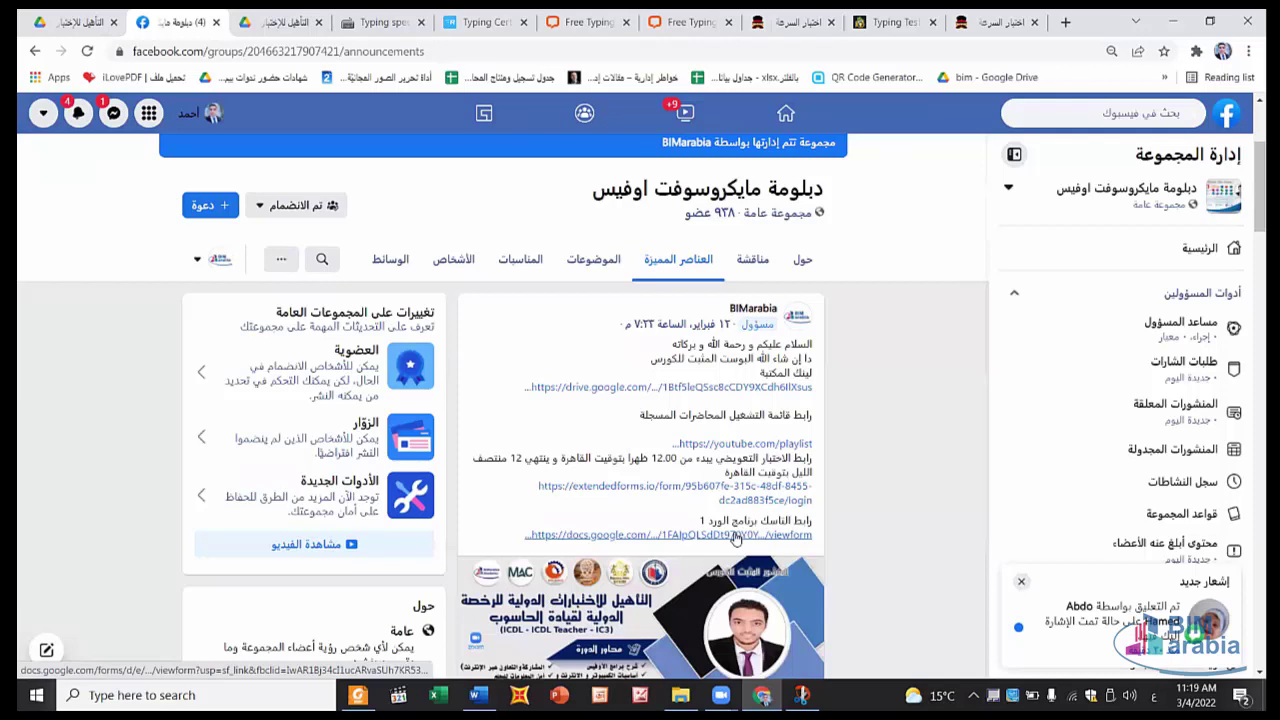
Open the Task1 form from the docs.google.com link in the Facebook group's featured post
click(736, 536)
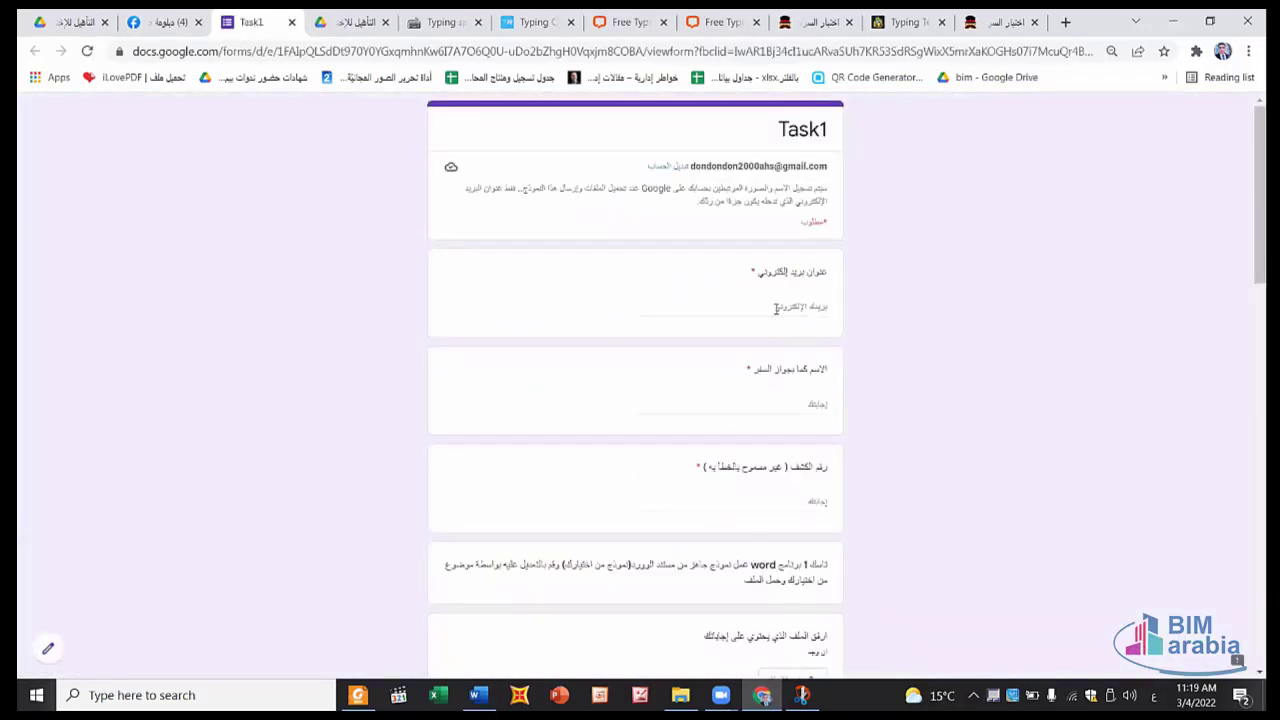
Enter the respondent's e-mail address, passport name and registration number in English
click(769, 322)
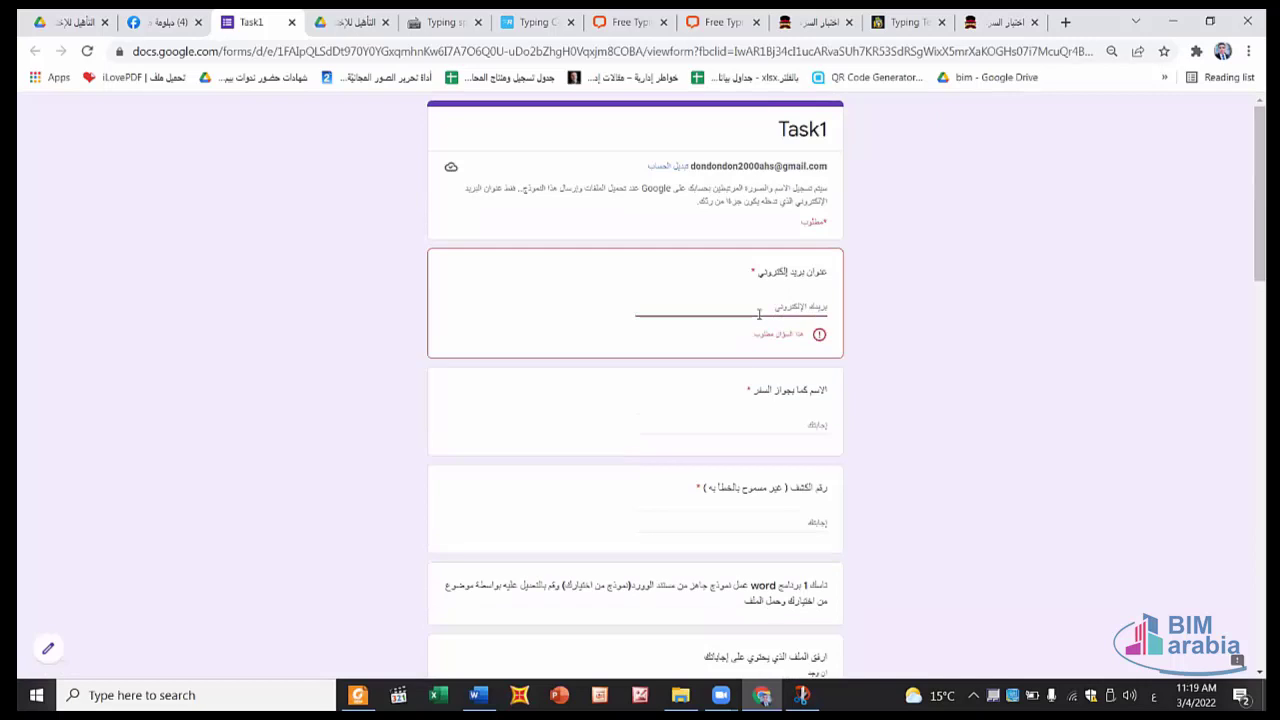
key(alt+shift)
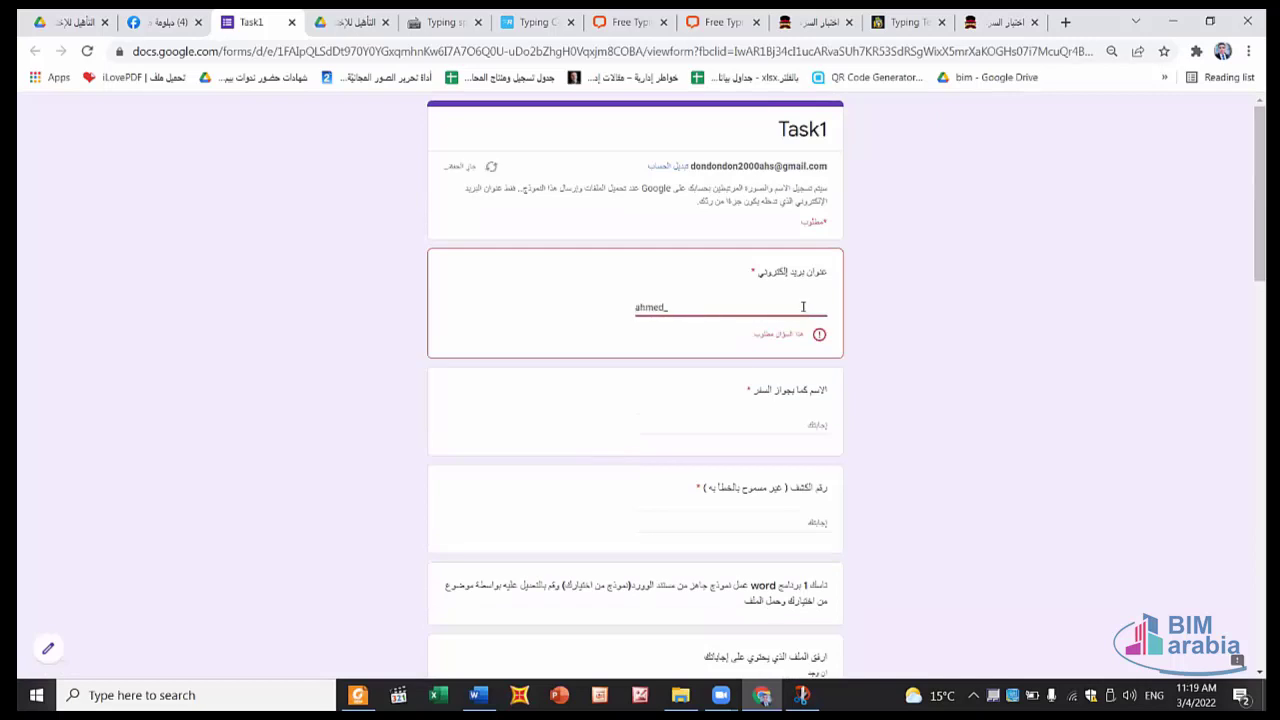
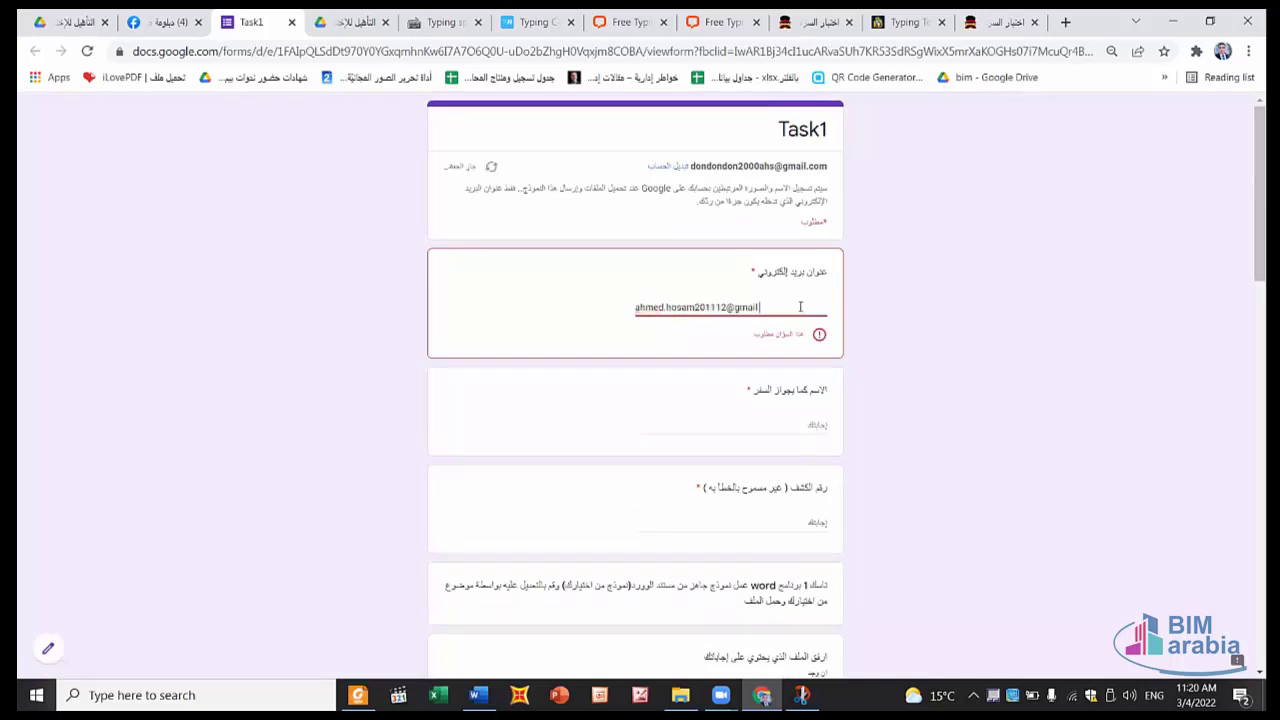
key(Tab)
text(a)
key(Tab)
text(25)
scroll(806, 472, down, 3)
text(2545252)
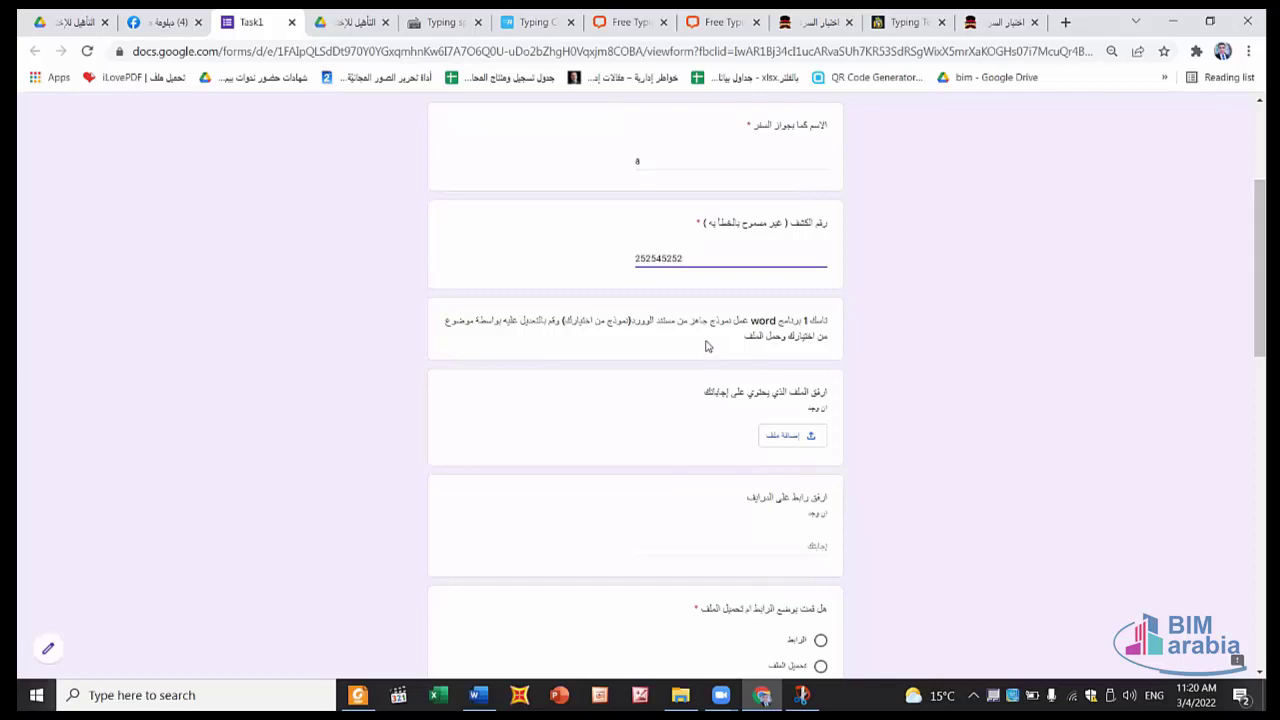
Upload Screenshot 2022-03-04 110136.png from the Desktop as the file-question answer
click(800, 437)
click(640, 405)
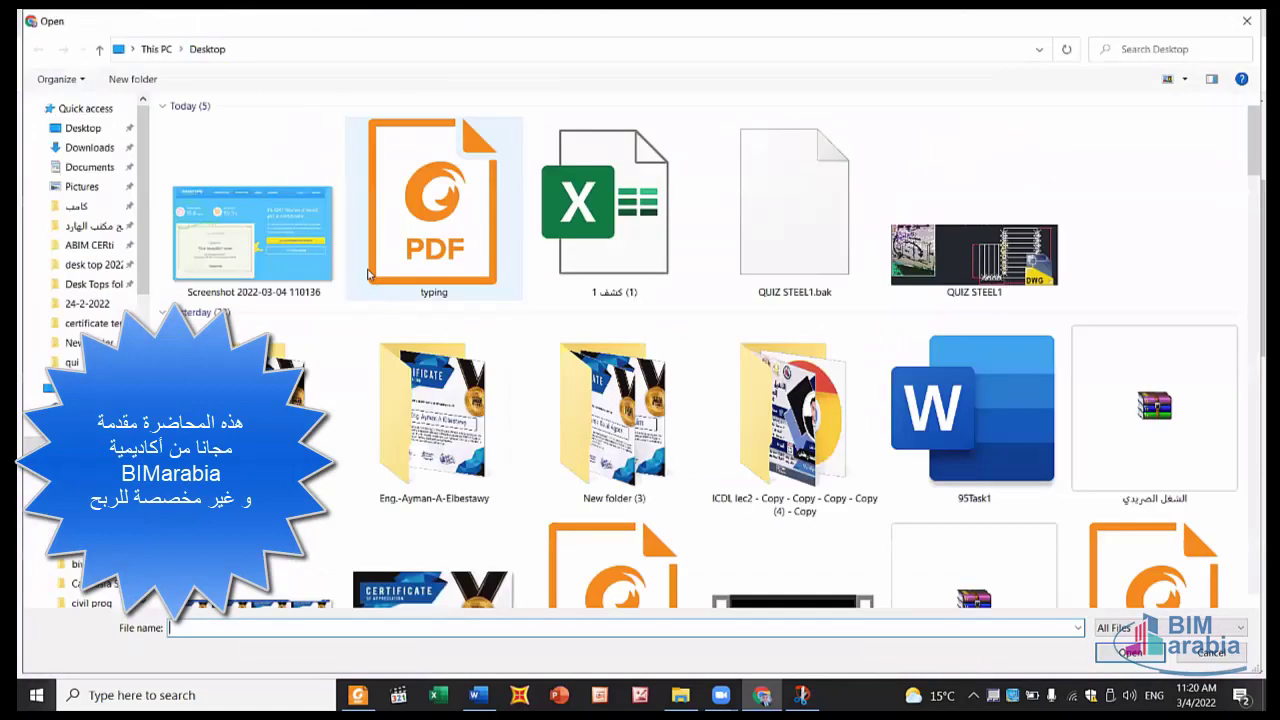
click(277, 232)
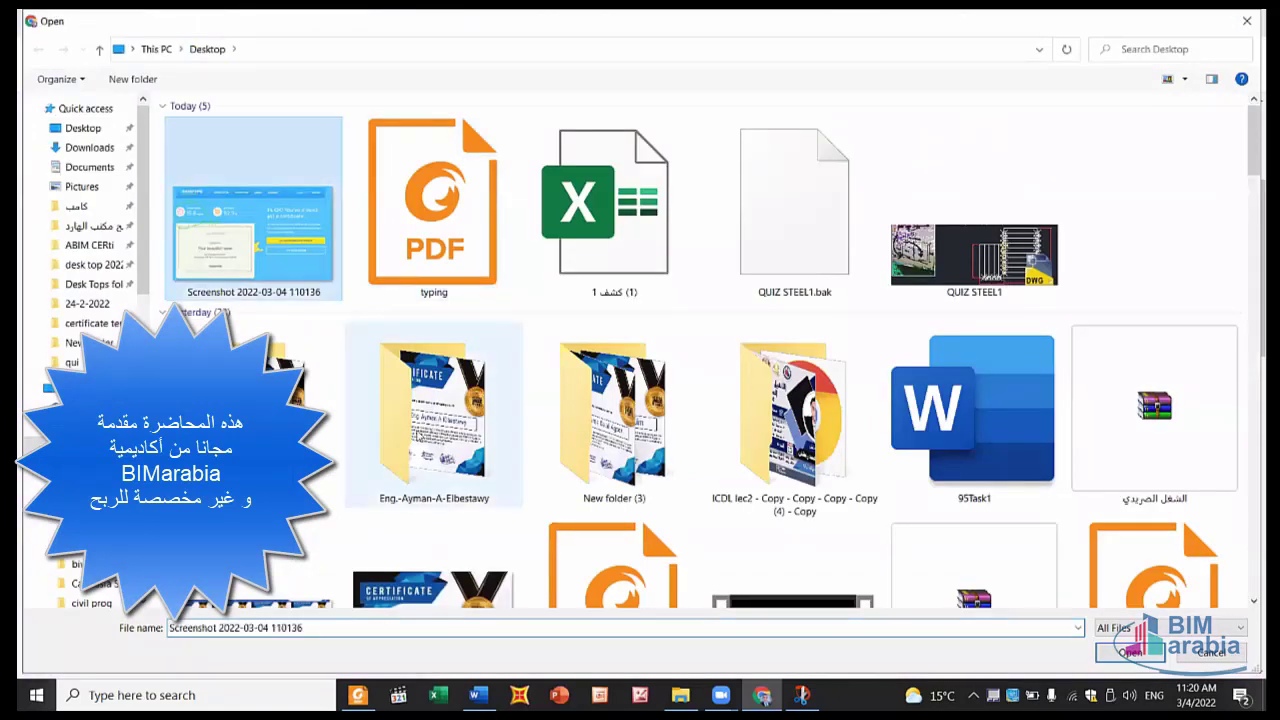
click(1105, 655)
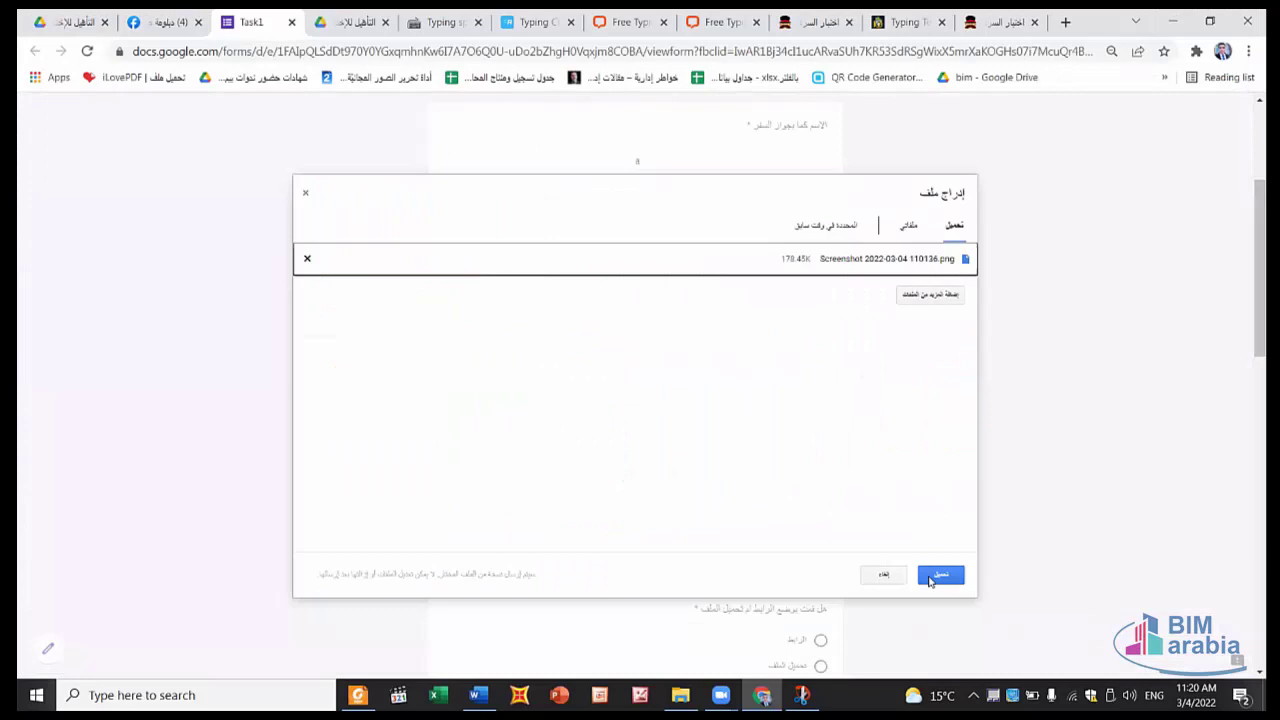
click(944, 578)
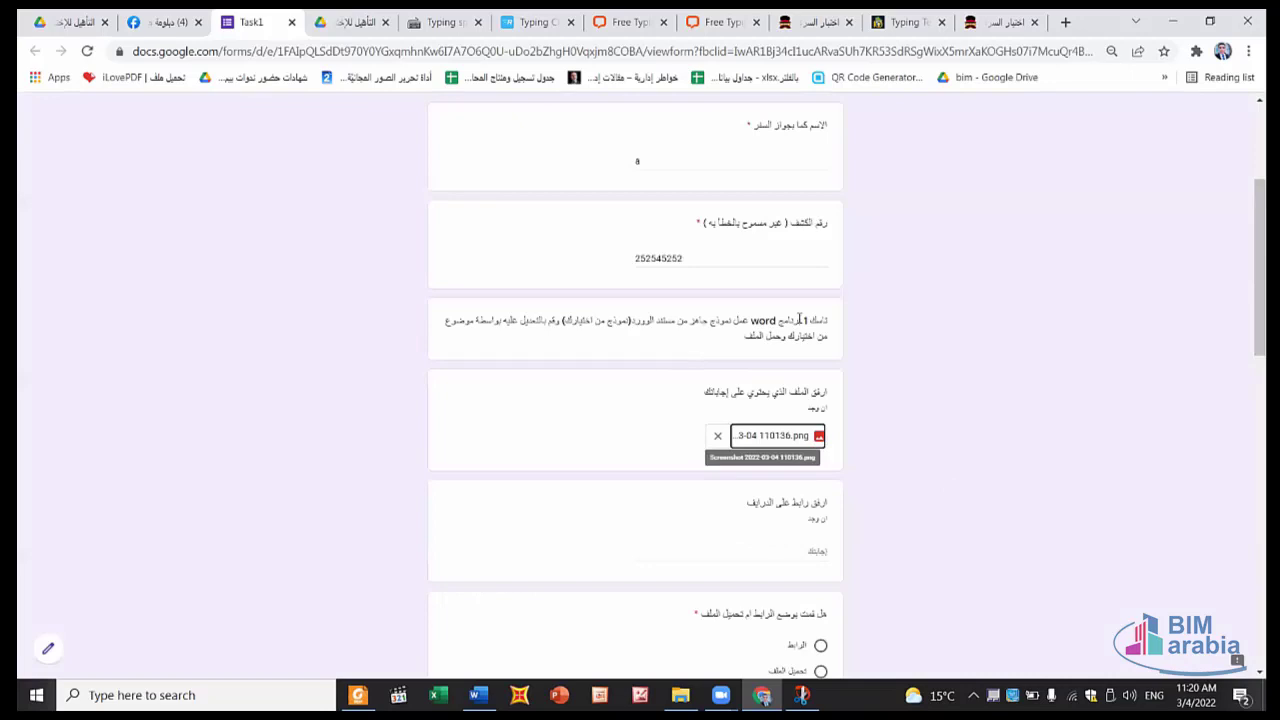
scroll(802, 422, down, 2)
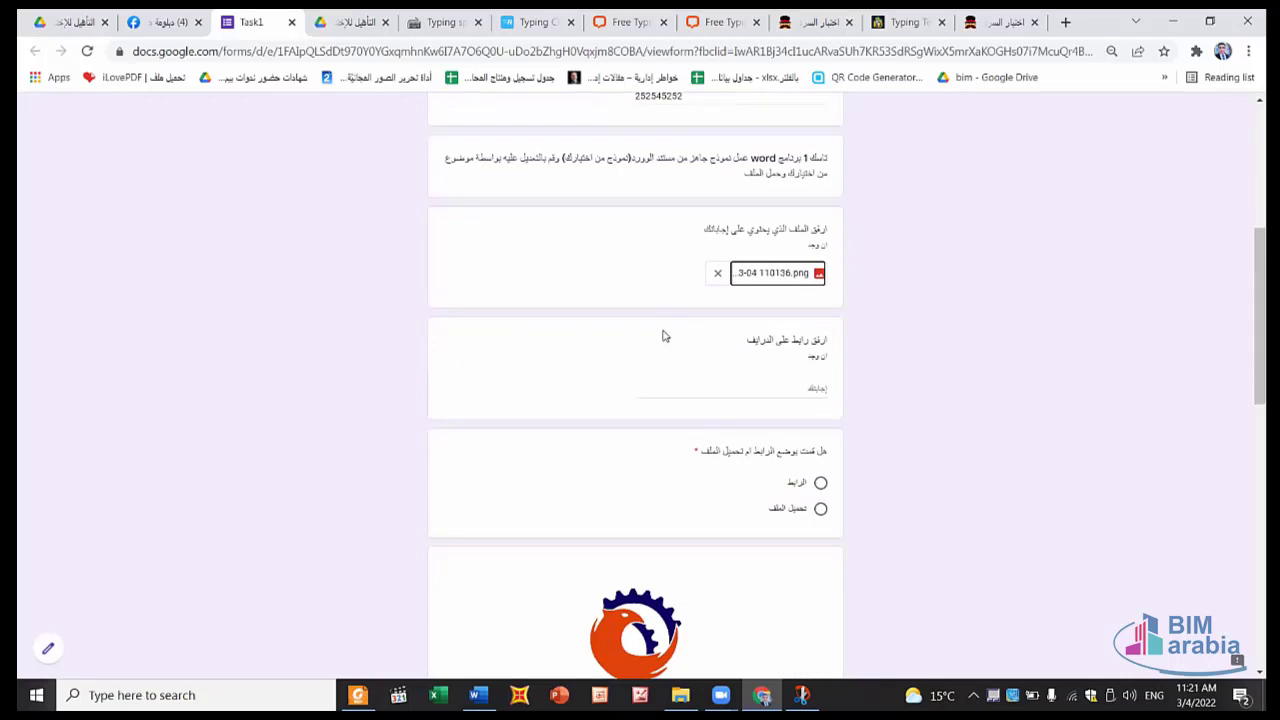
Select 'تحميل الملف' (file upload) for the link-or-file question, then switch to the Drive folder
scroll(829, 329, up, 1)
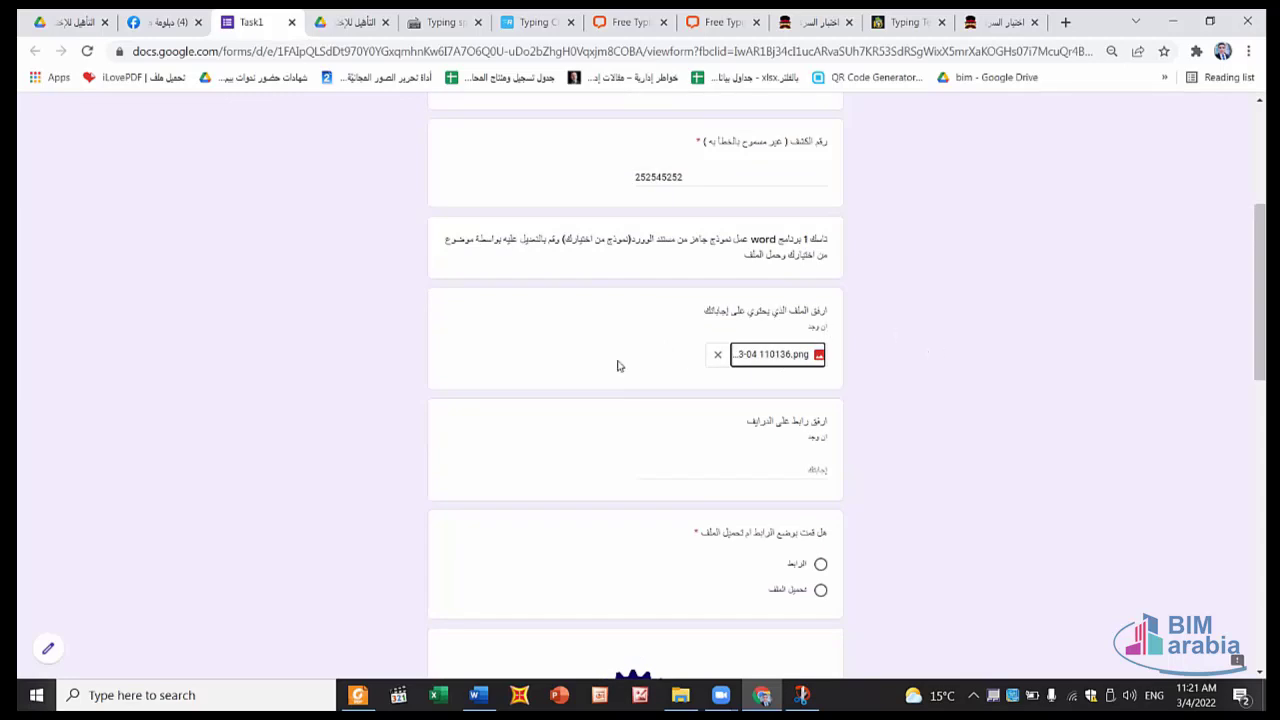
click(786, 465)
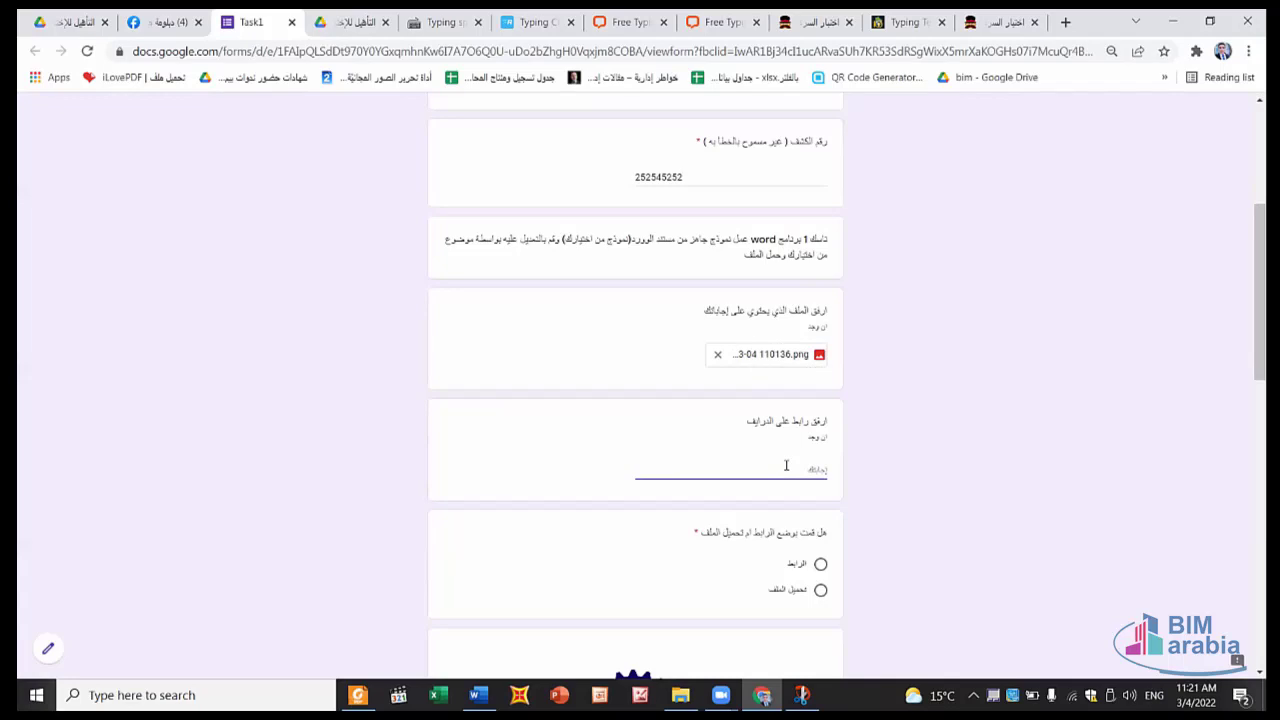
scroll(786, 465, down, 1)
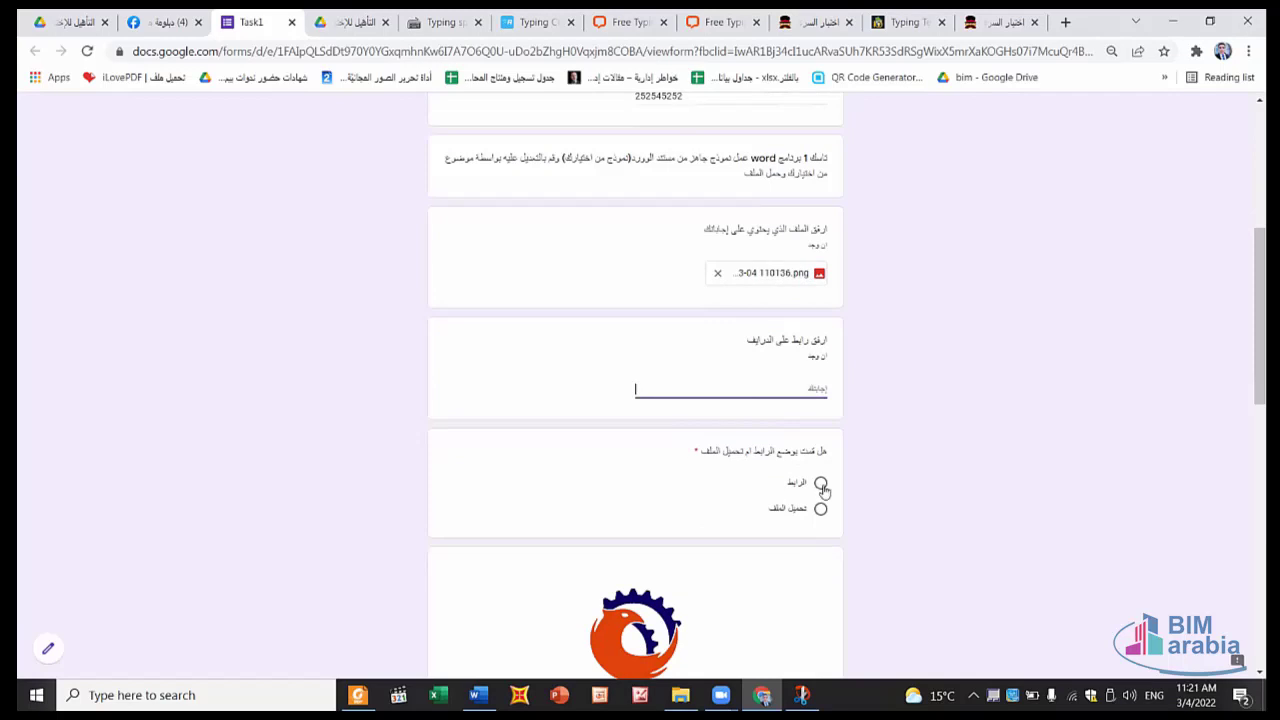
click(821, 509)
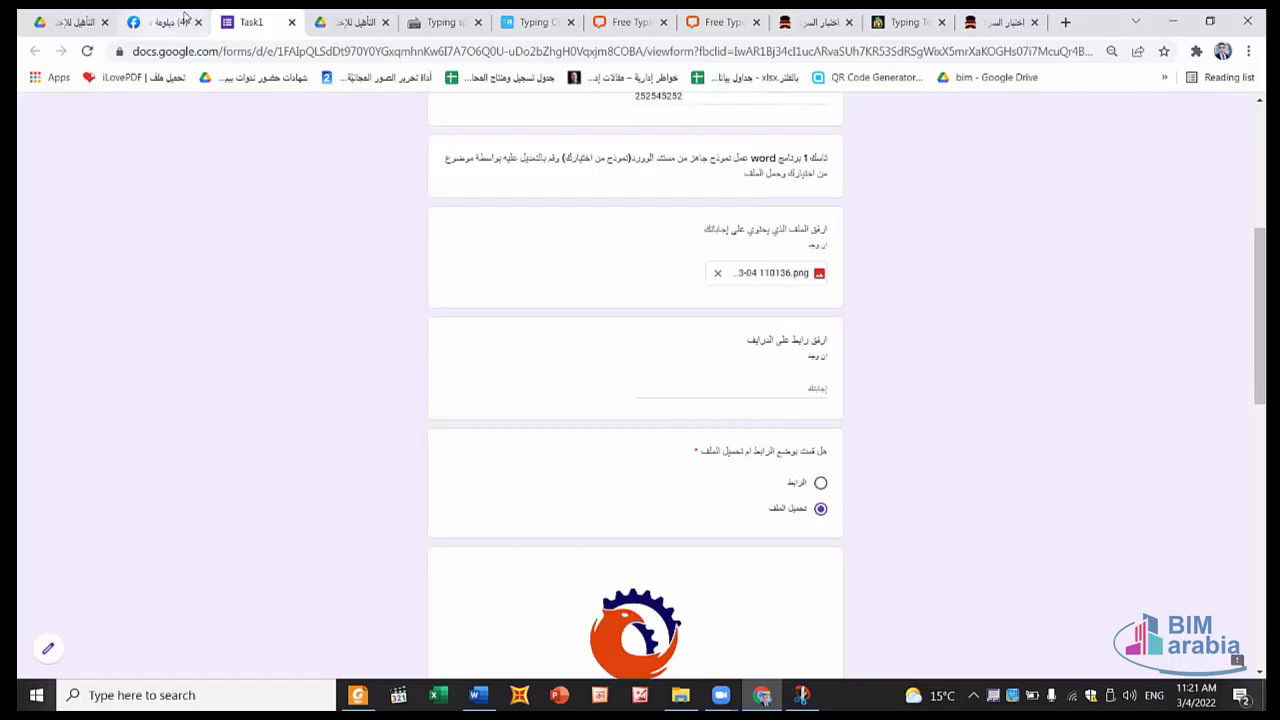
click(65, 22)
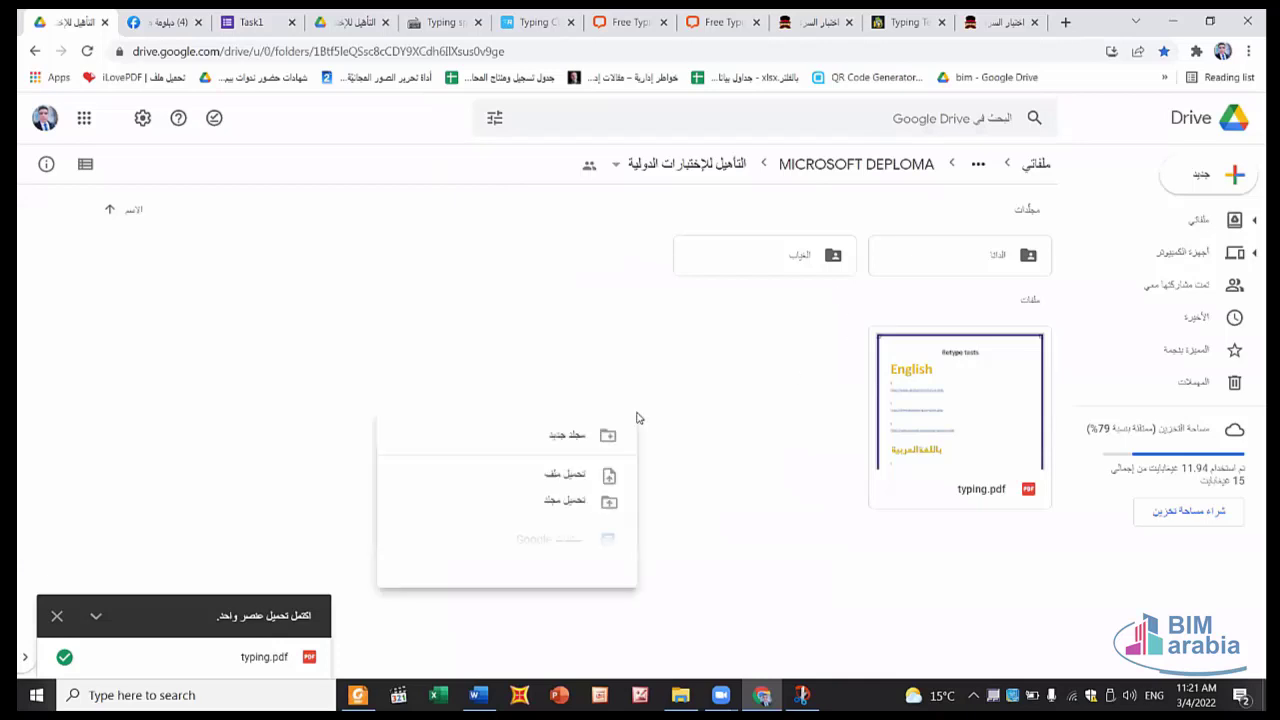
Upload Screenshot 2022-03-04 110136.png from the Desktop into the MICROSOFT DEPLOMA folder
right_click(640, 417)
click(674, 331)
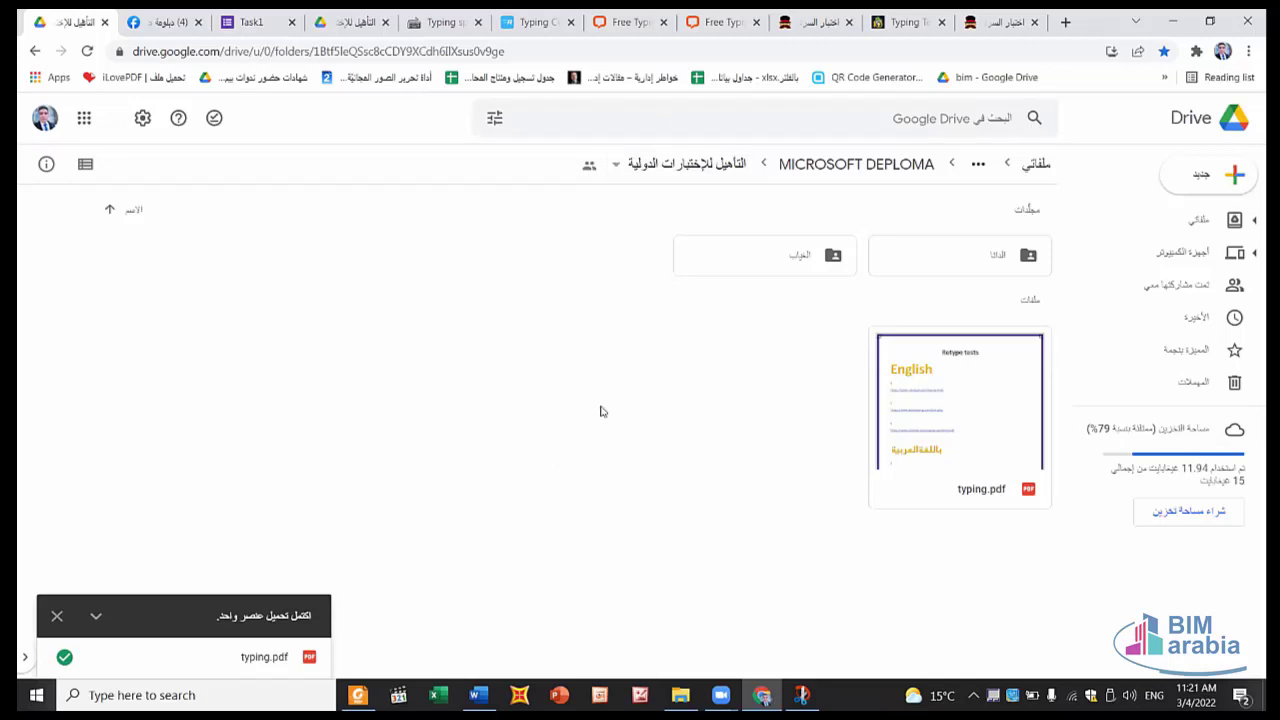
right_click(586, 435)
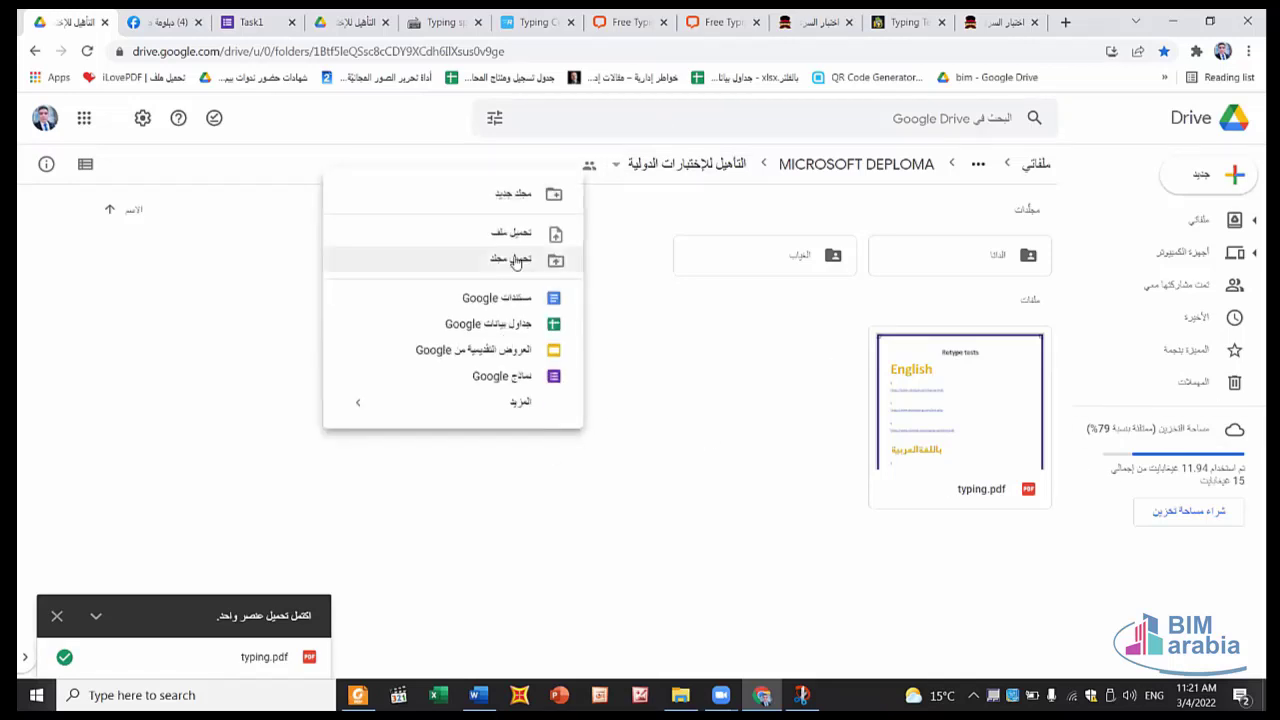
click(558, 265)
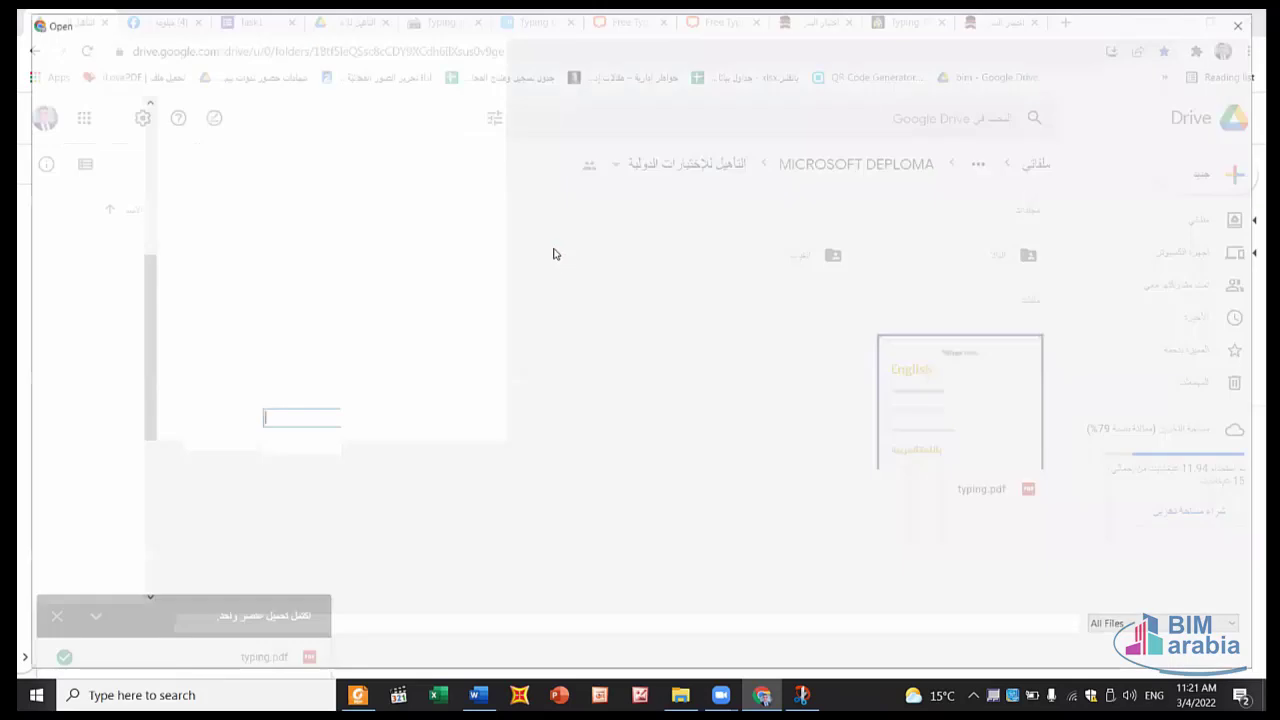
click(253, 240)
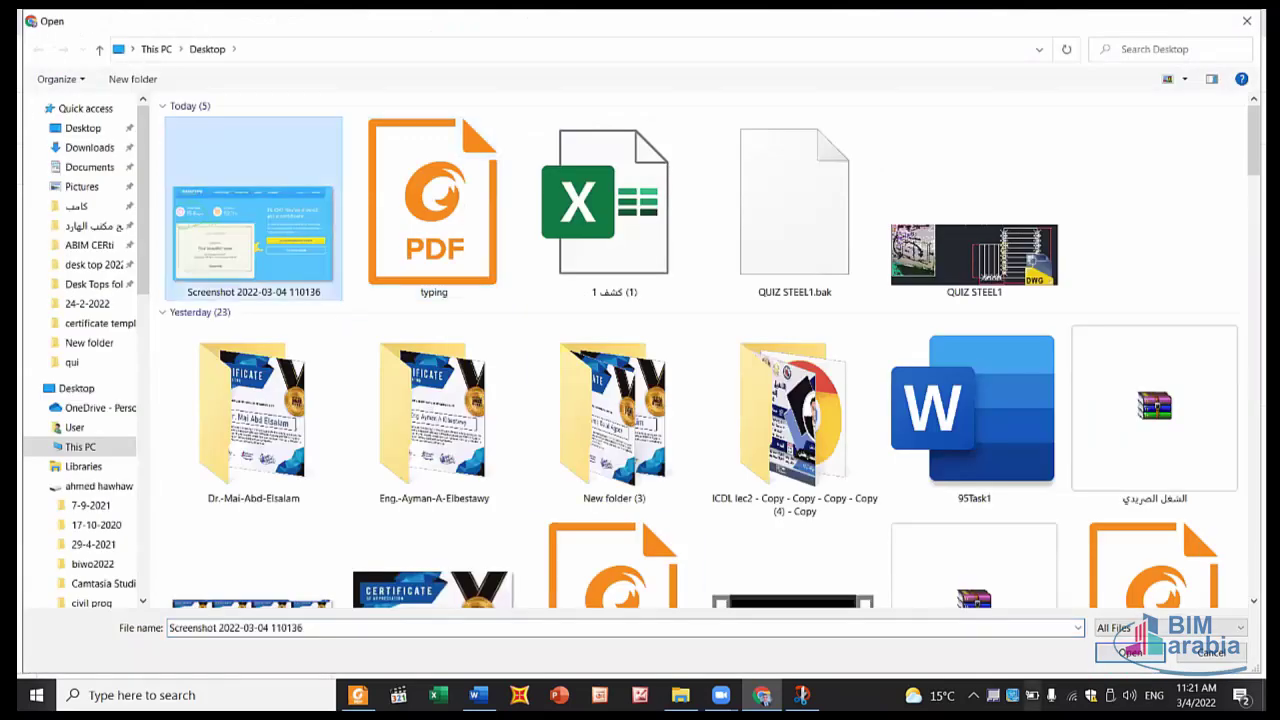
click(1130, 651)
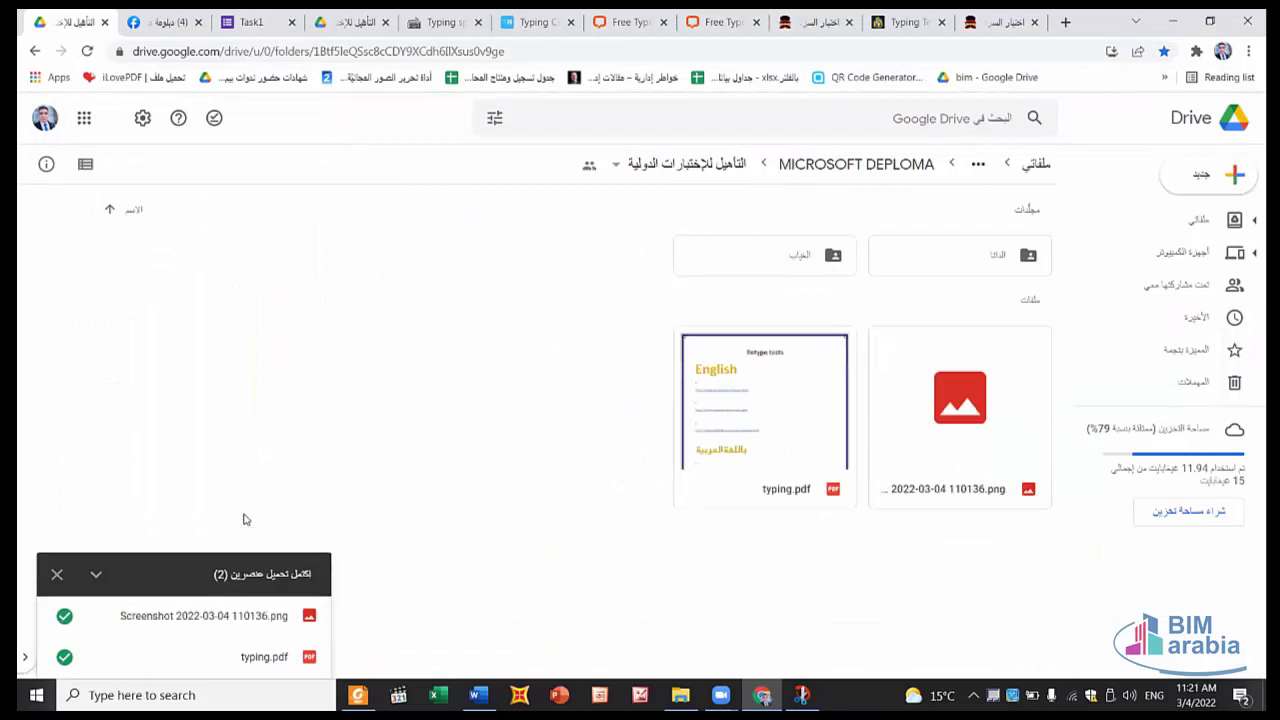
Set the screenshot's link access to 'Anyone with the link' and copy its share link
right_click(972, 376)
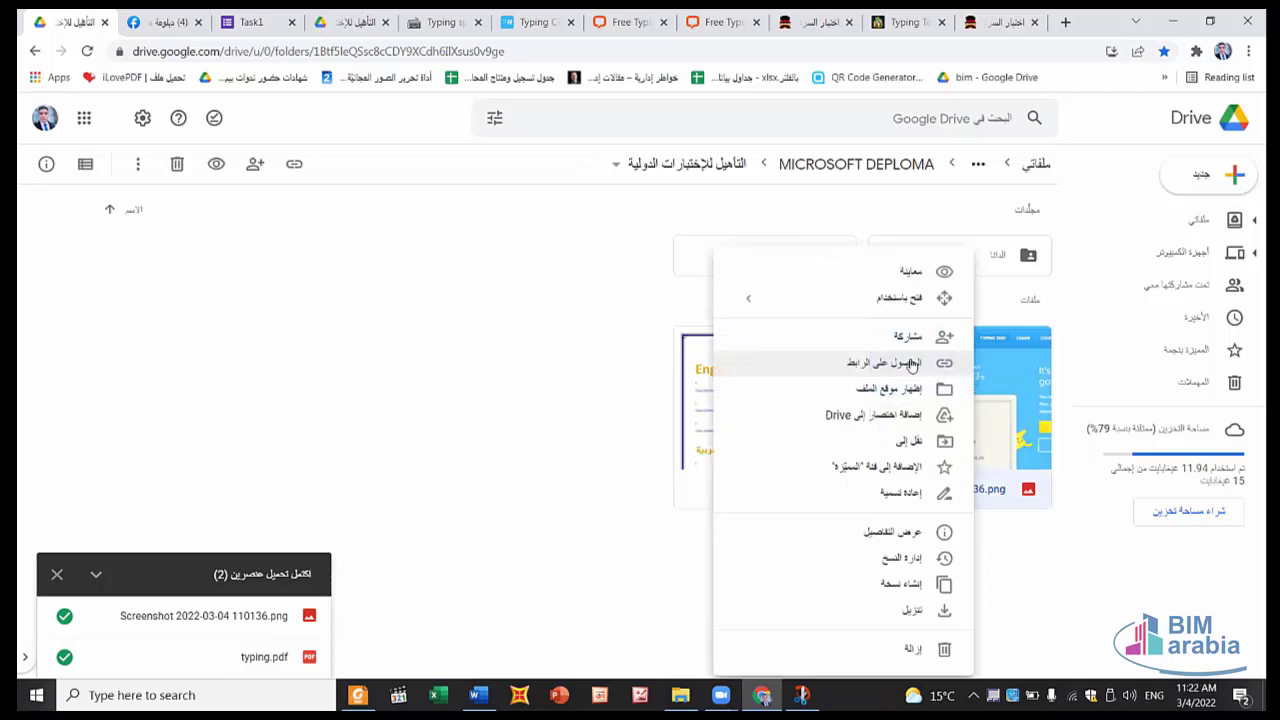
click(864, 366)
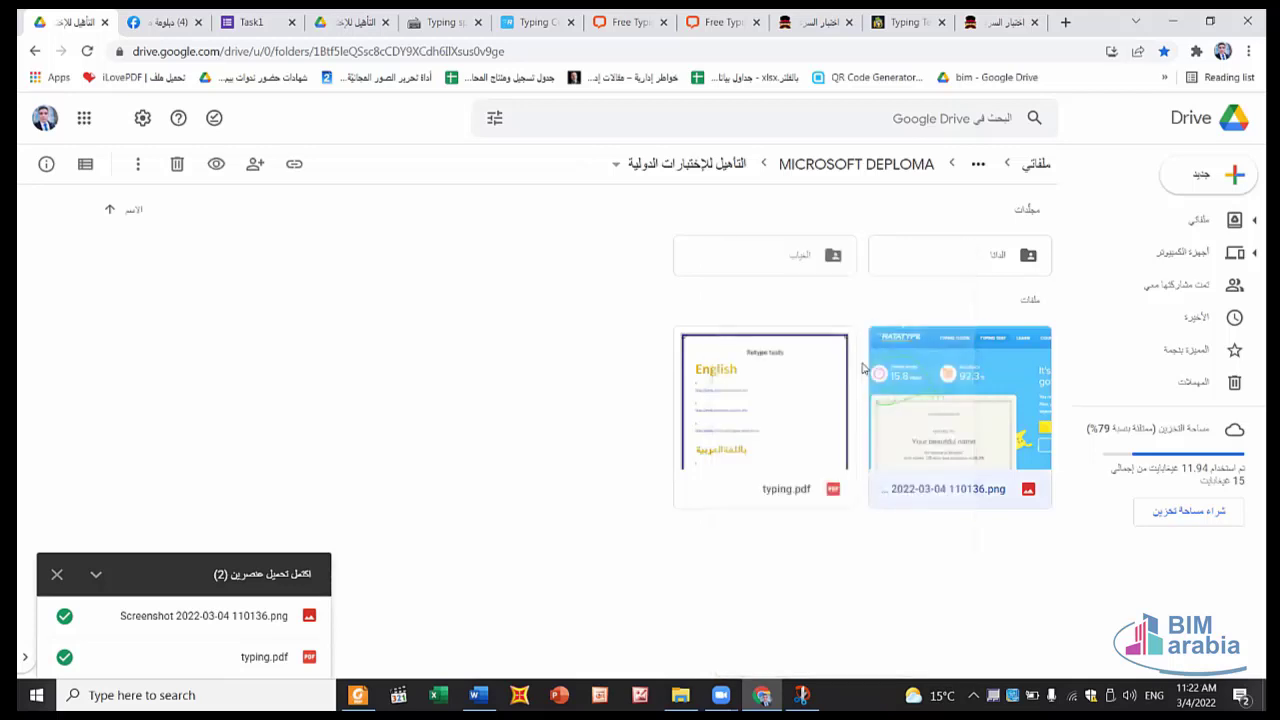
right_click(965, 406)
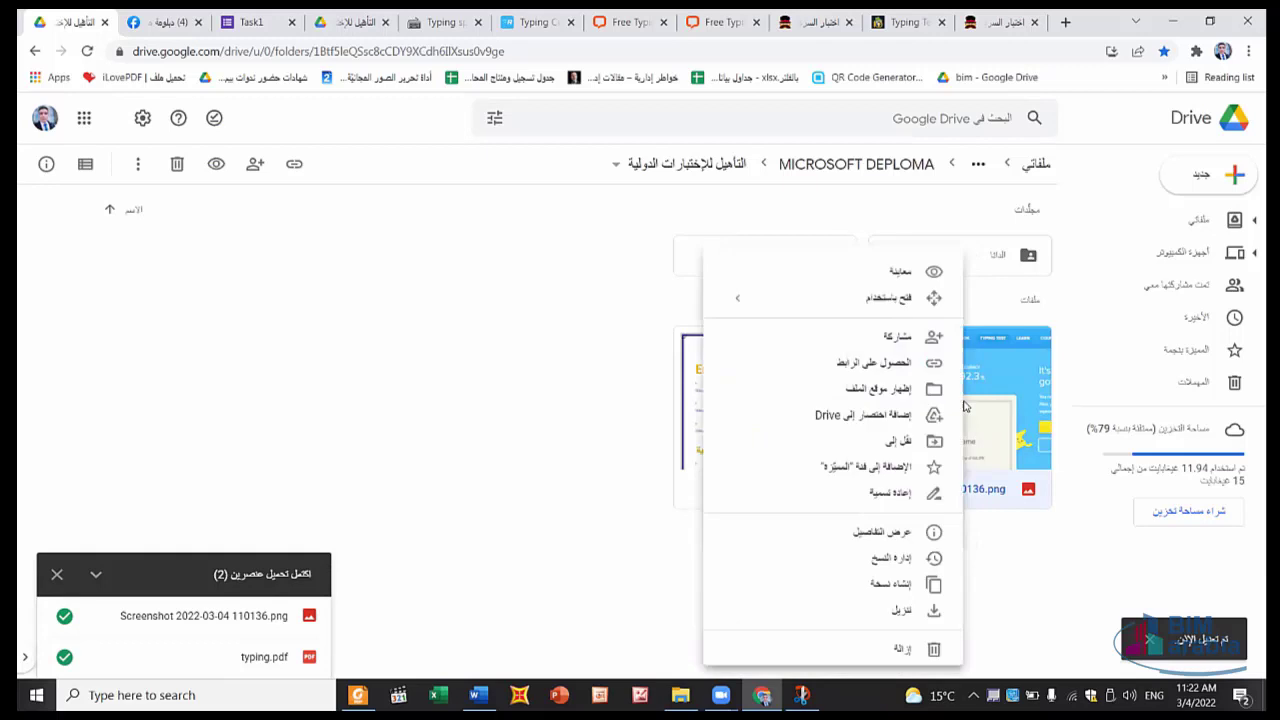
click(923, 365)
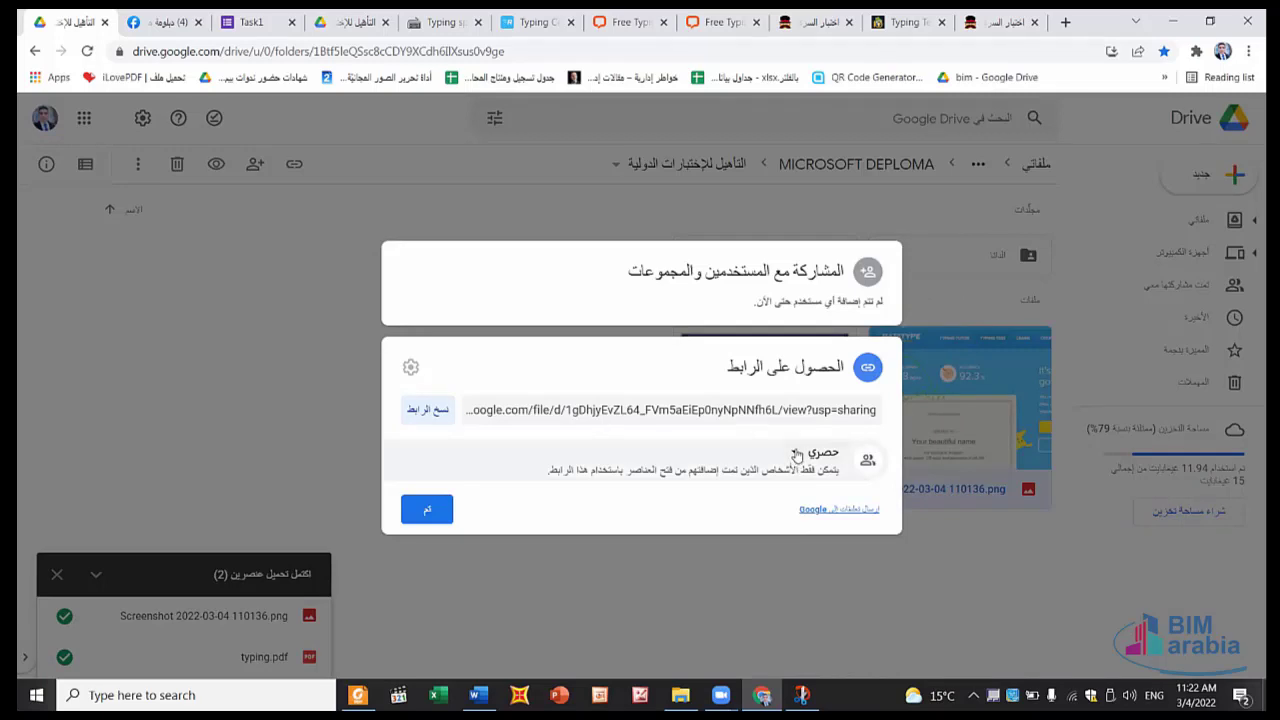
click(797, 455)
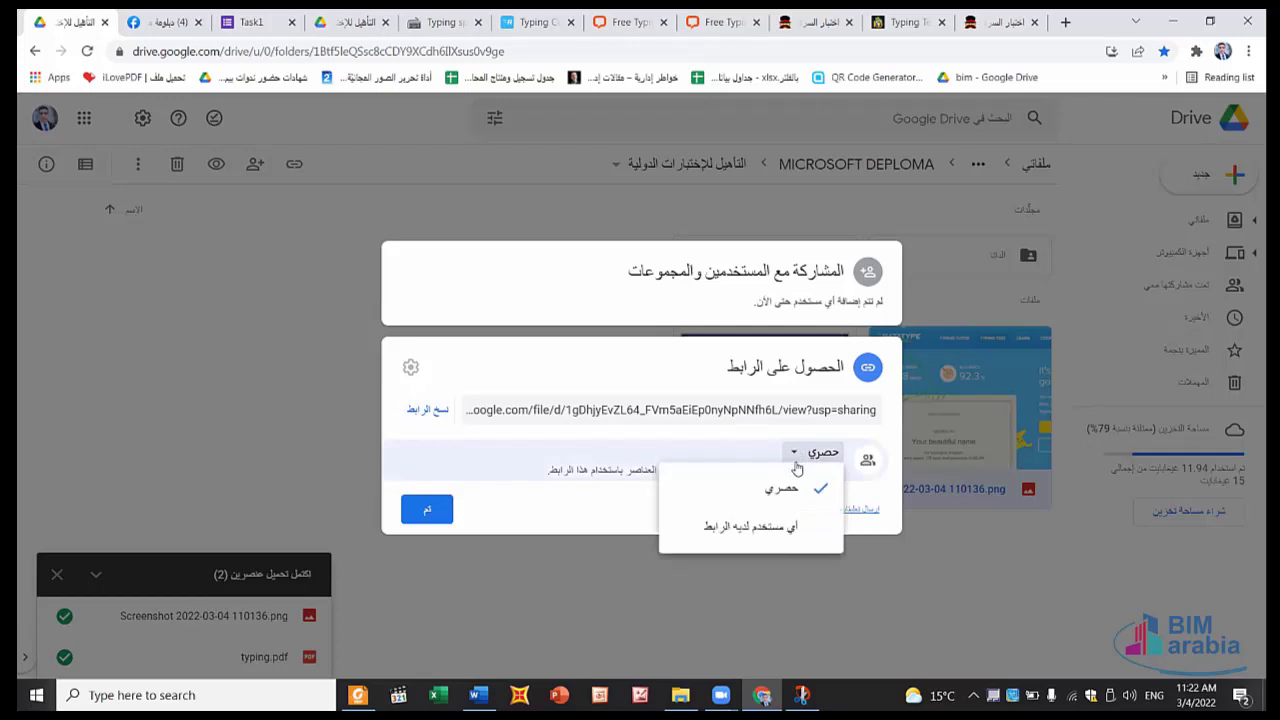
click(784, 525)
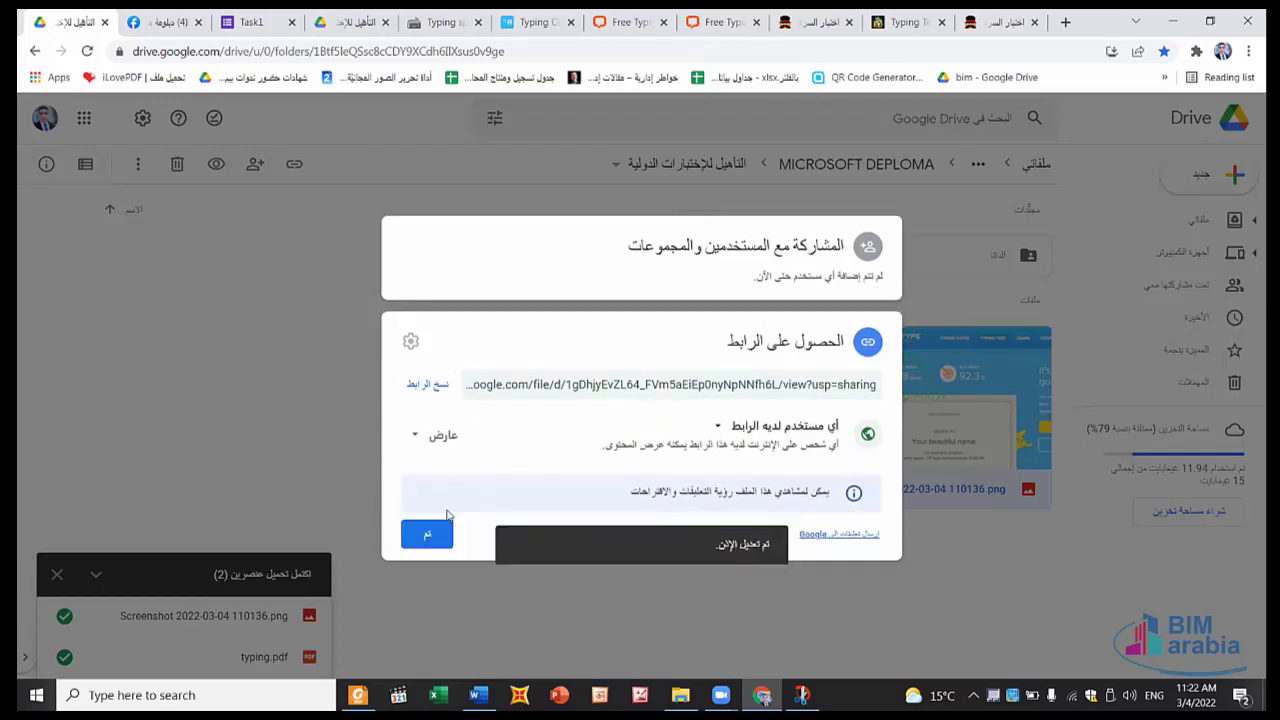
click(430, 386)
Confirm the copied share link opens the screenshot in a new tab, then return to Task1
click(430, 537)
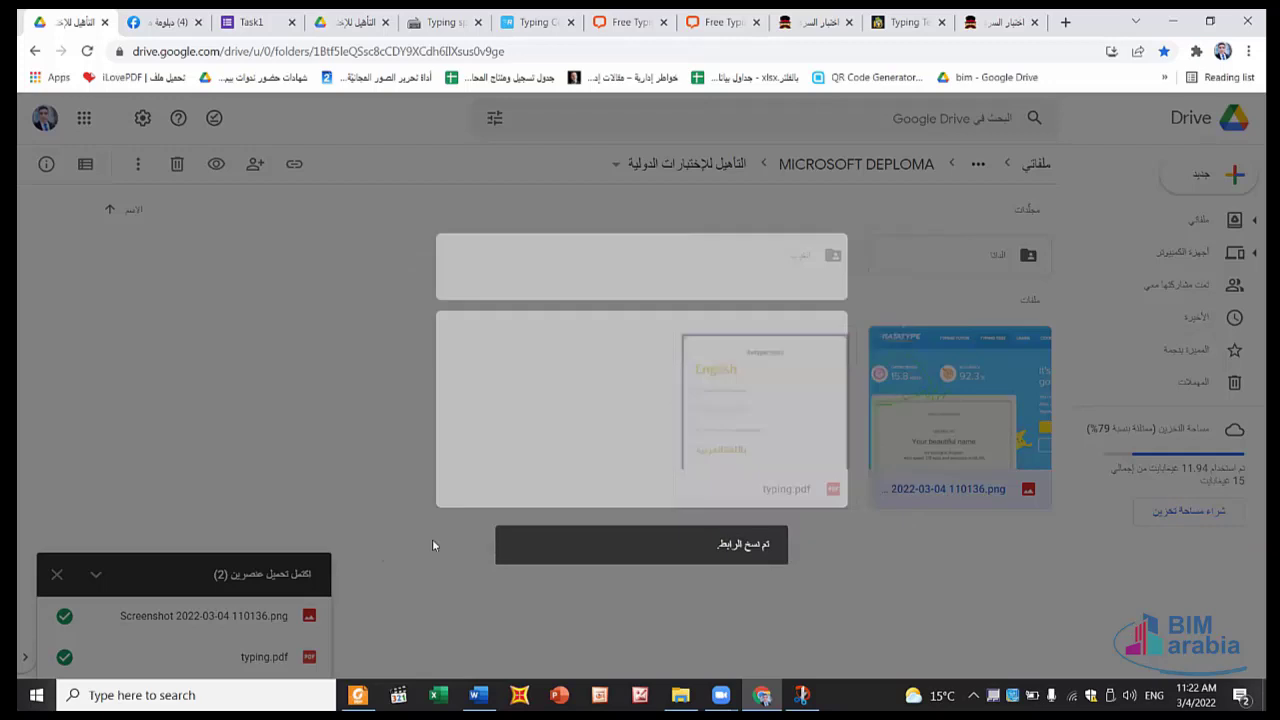
click(1065, 21)
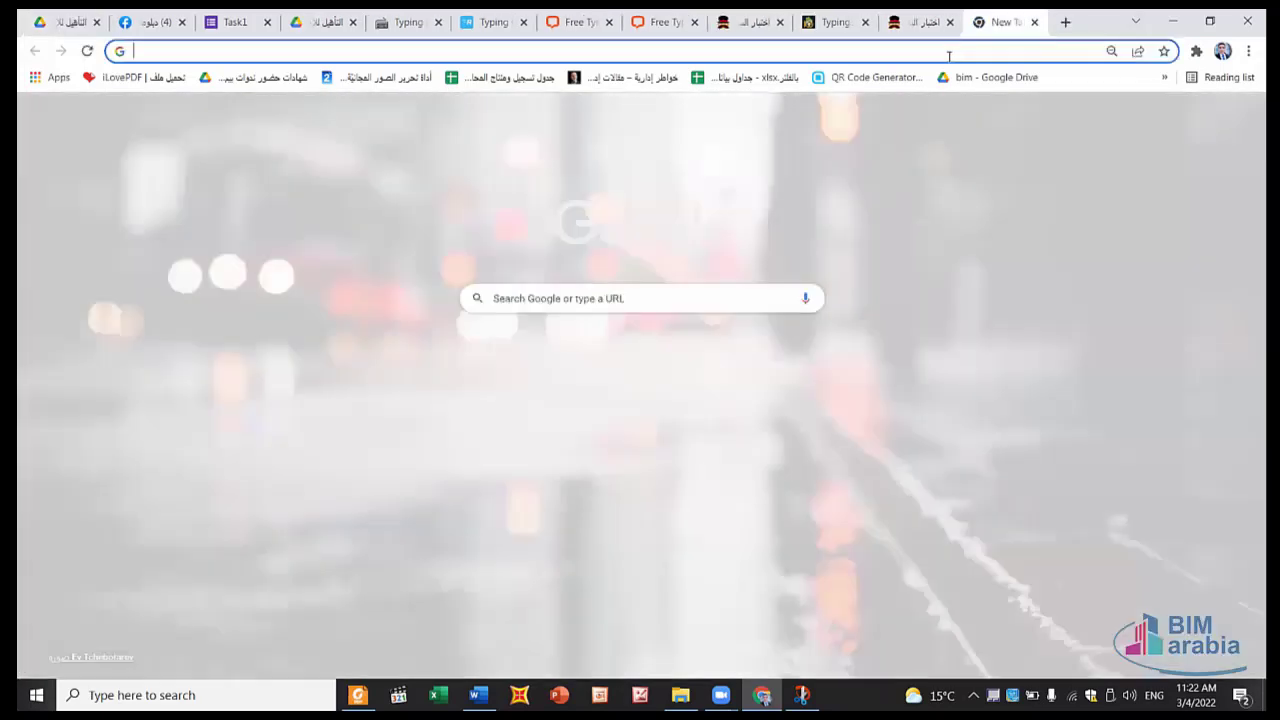
key(ctrl+v)
key(Return)
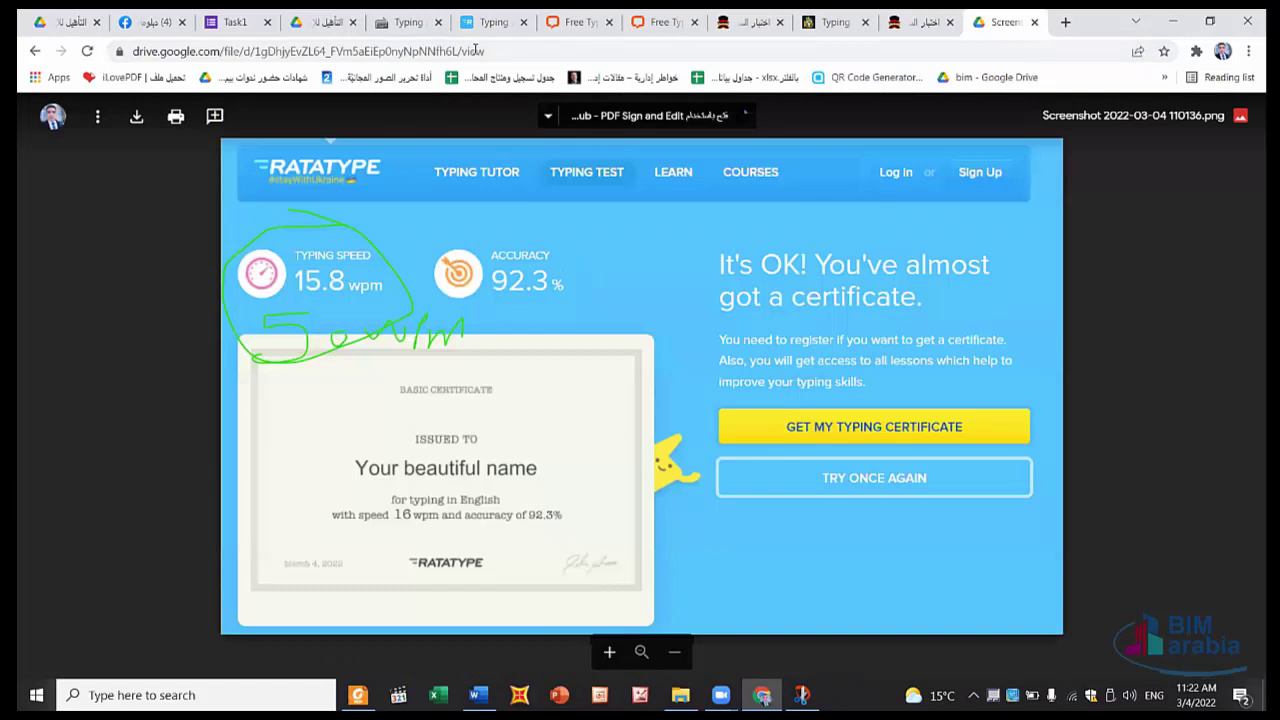
click(242, 18)
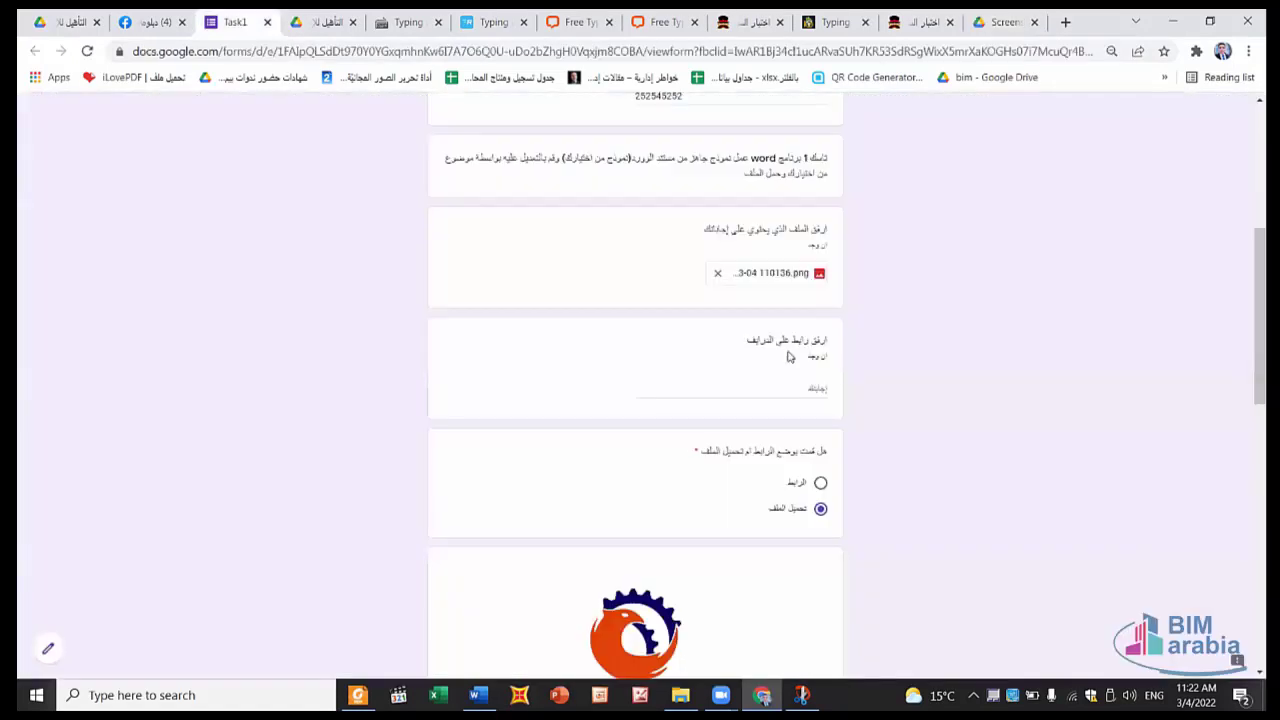
Paste the Drive share link into the link answer and keep 'تحميل الملف' selected
click(806, 383)
key(ctrl+v)
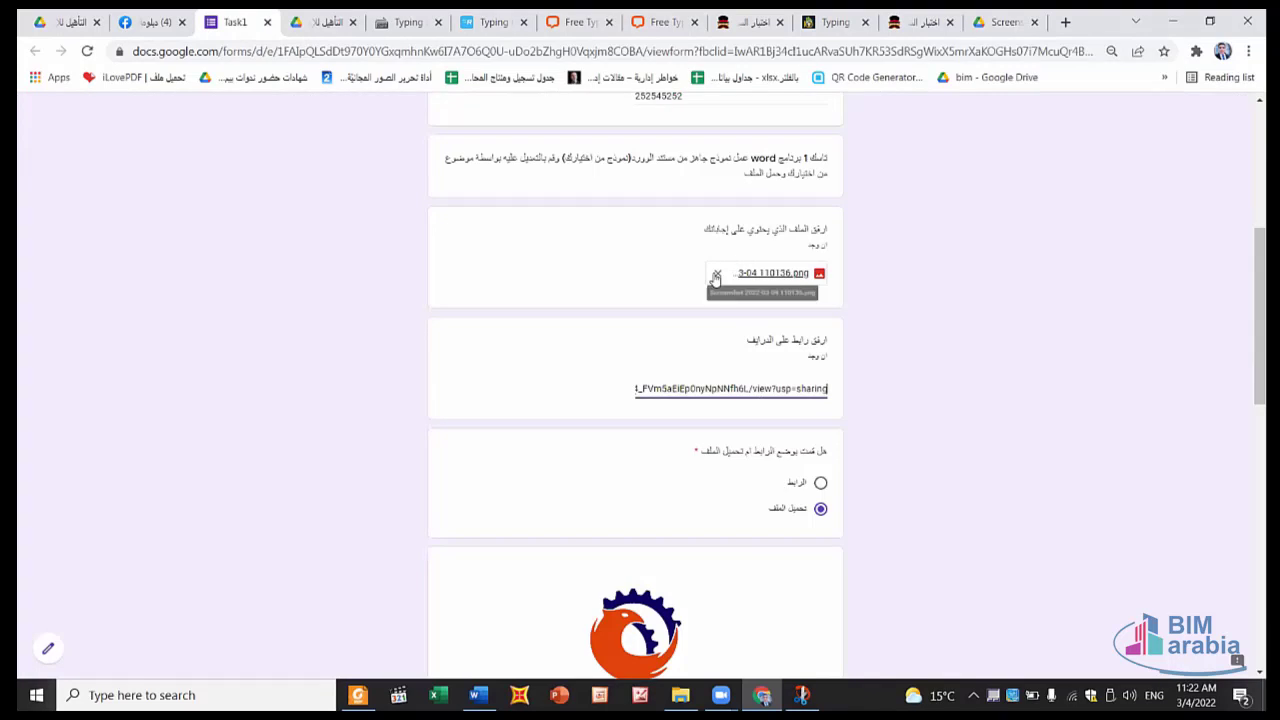
scroll(805, 328, down, 3)
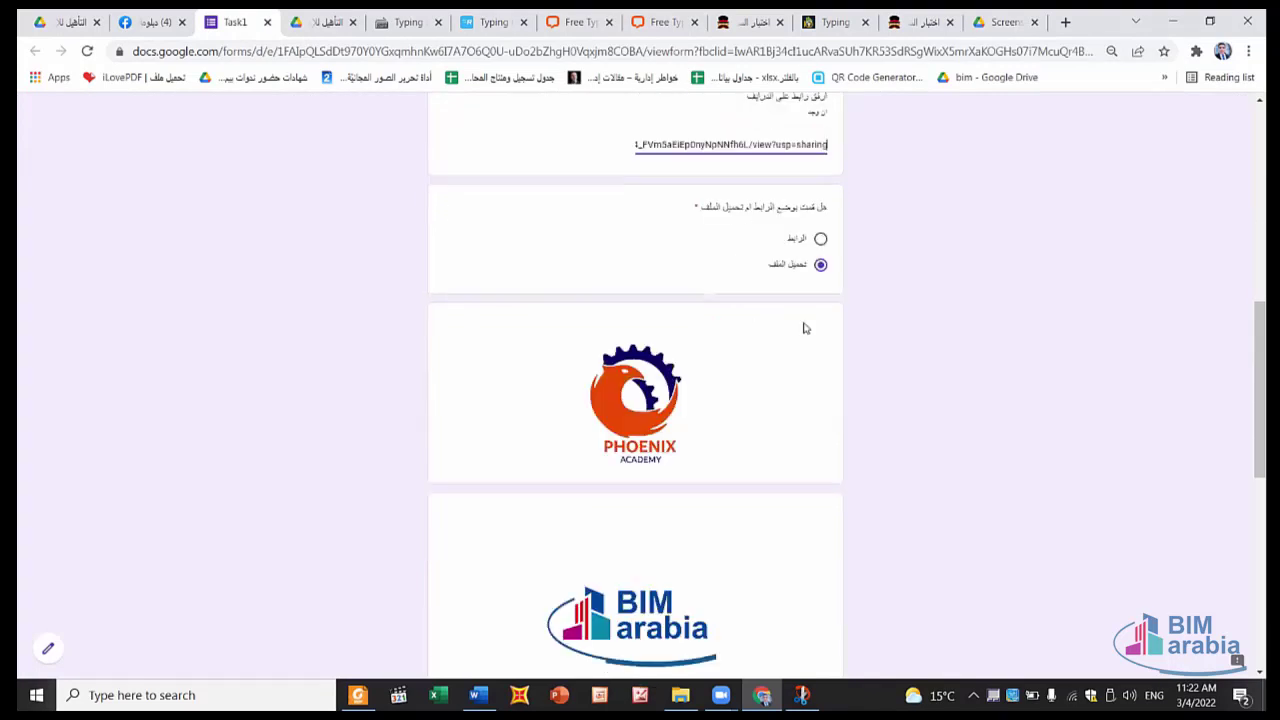
click(819, 240)
scroll(703, 349, up, 3)
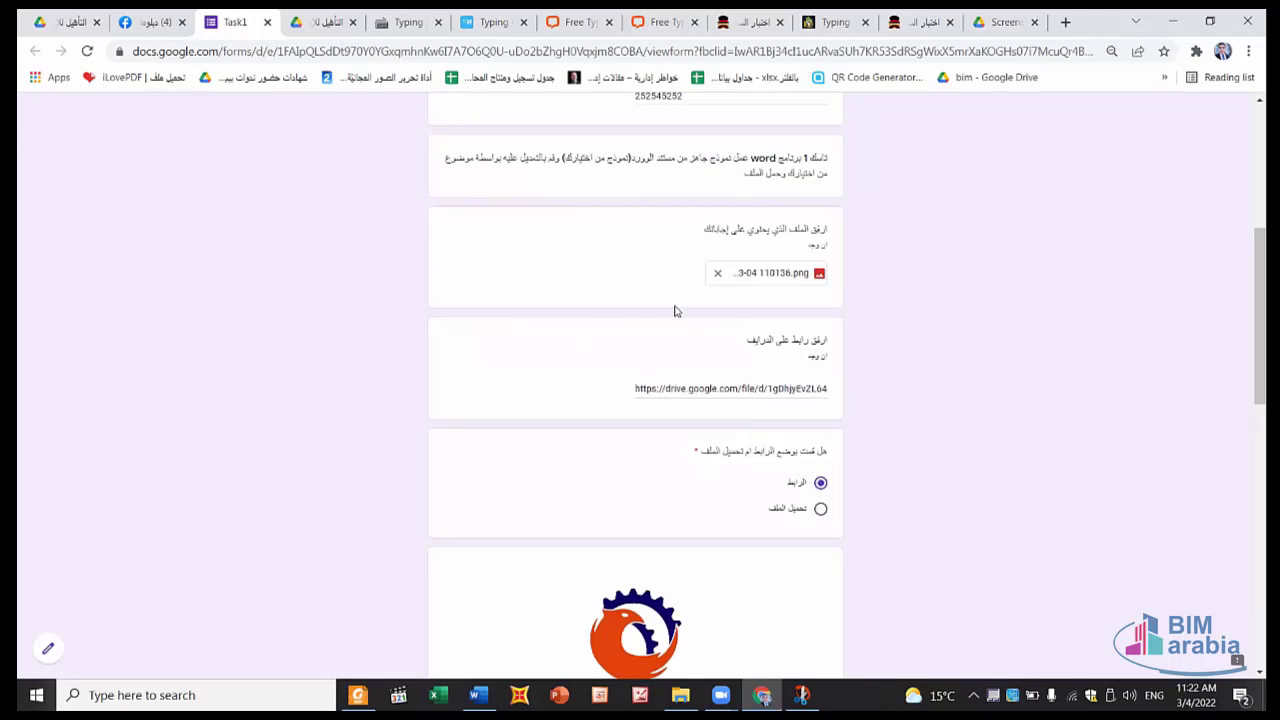
click(820, 509)
Submit the completed Task1 form with the إرسال button
scroll(558, 264, down, 2)
scroll(643, 334, down, 2)
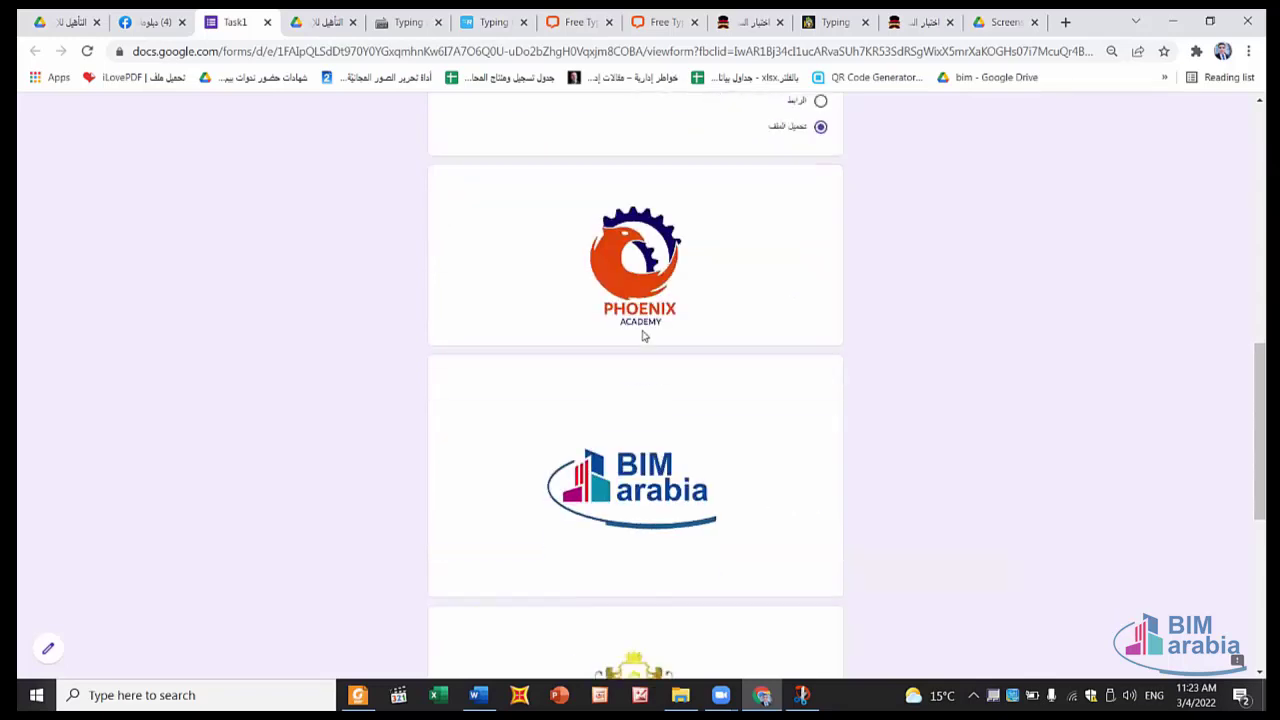
scroll(643, 334, down, 5)
click(812, 545)
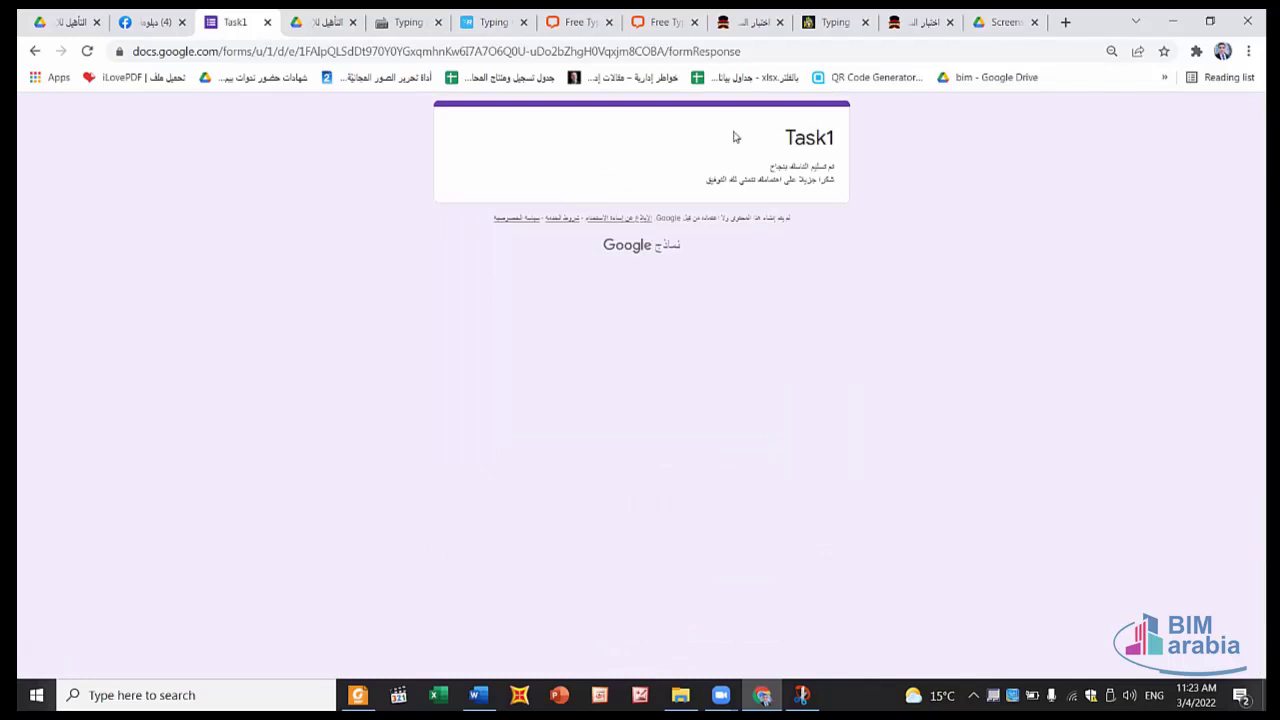
Sign in to Gmail in a new tab with the form's account and open the Task1 receipt
click(1065, 22)
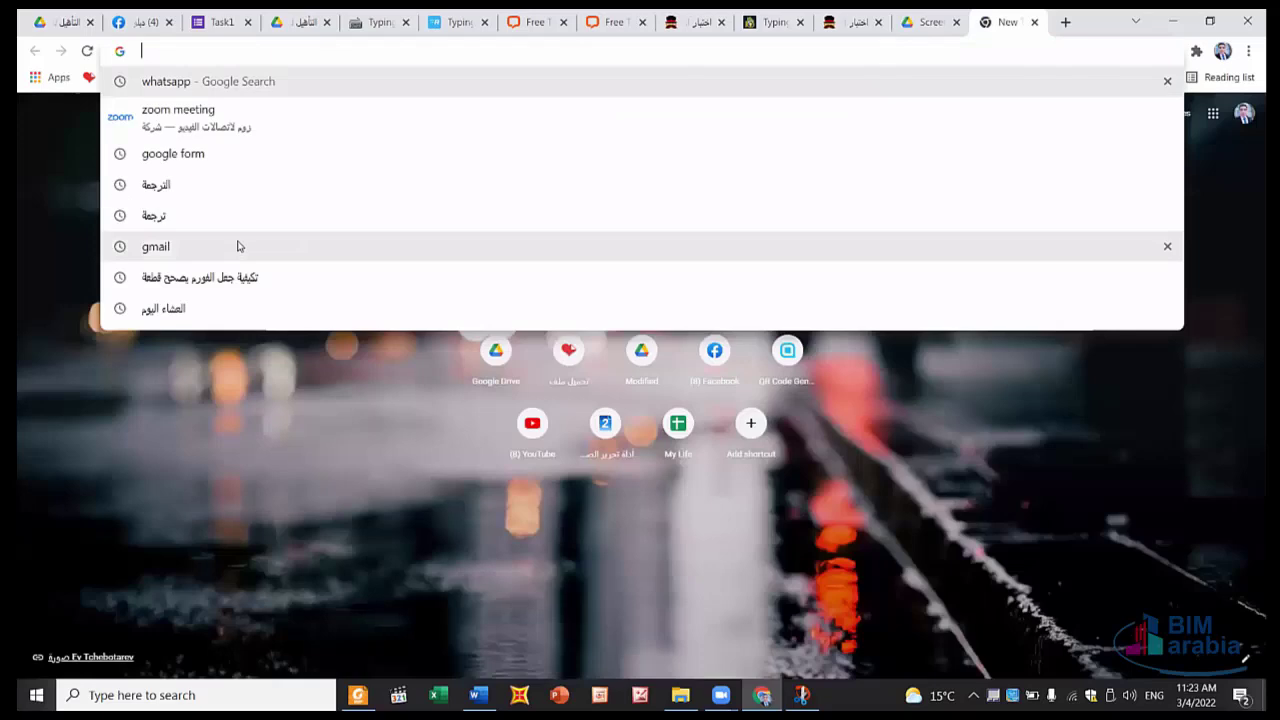
click(240, 246)
click(713, 272)
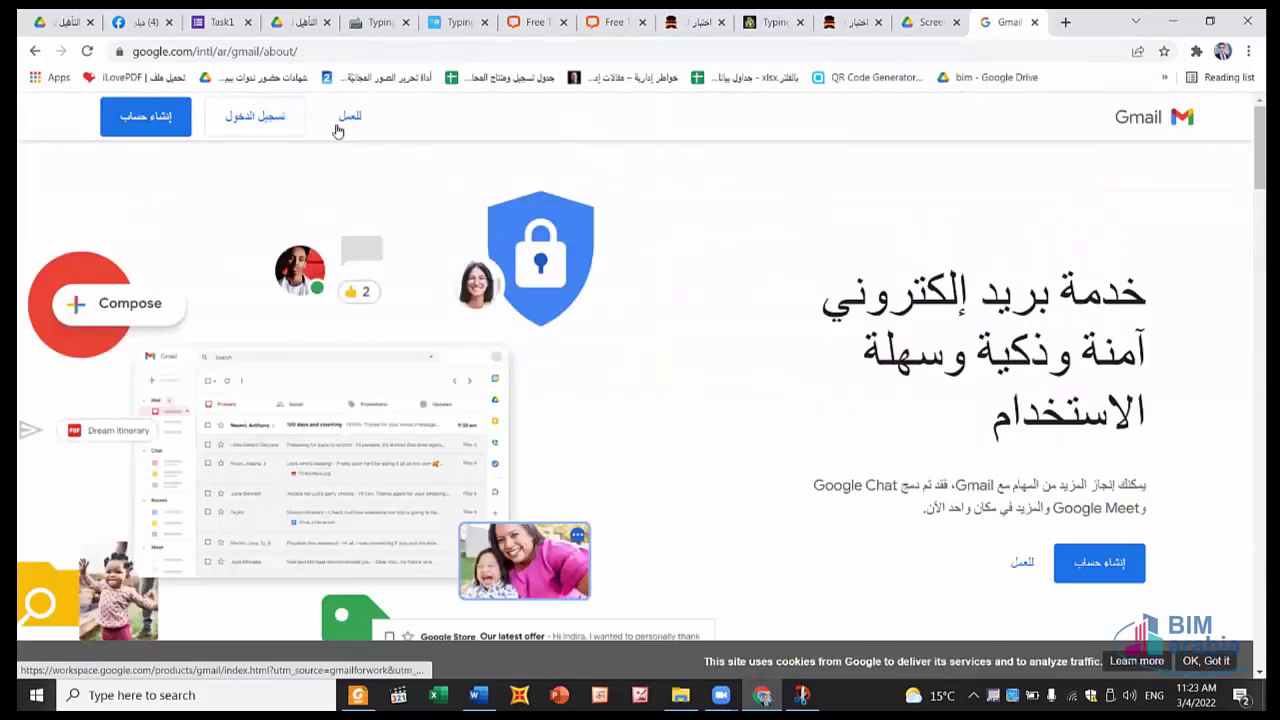
click(1068, 577)
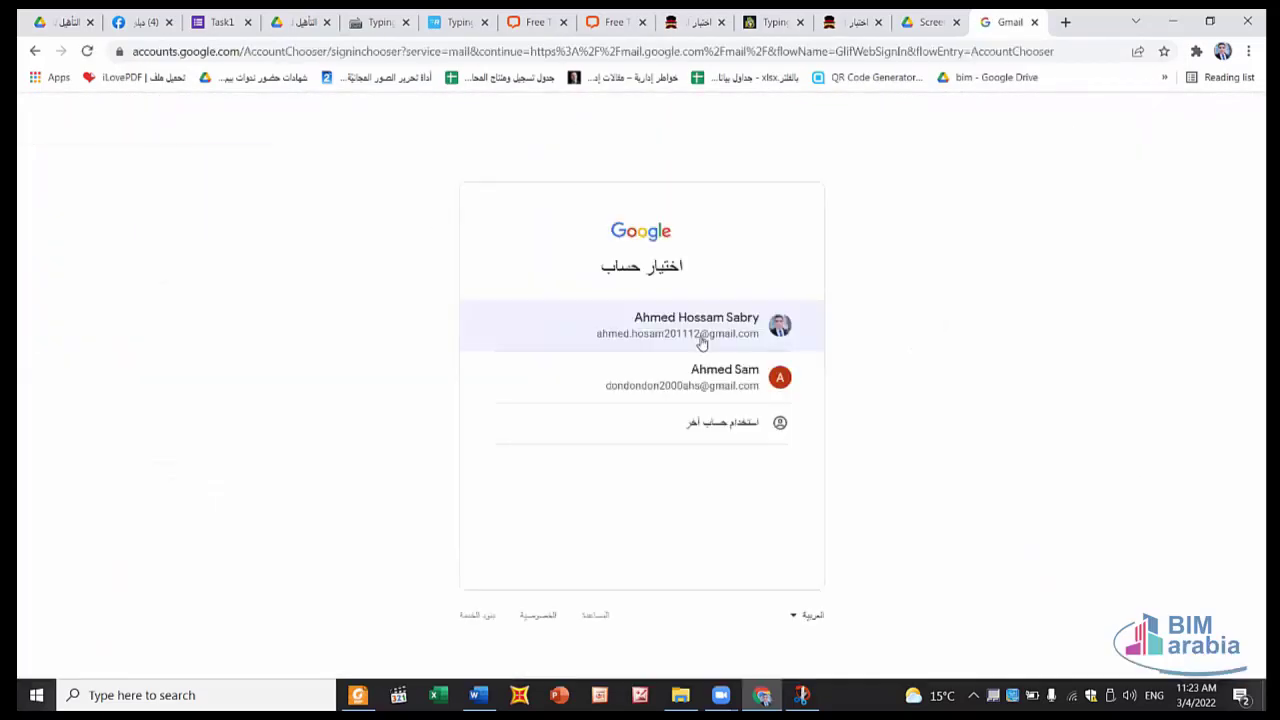
click(603, 328)
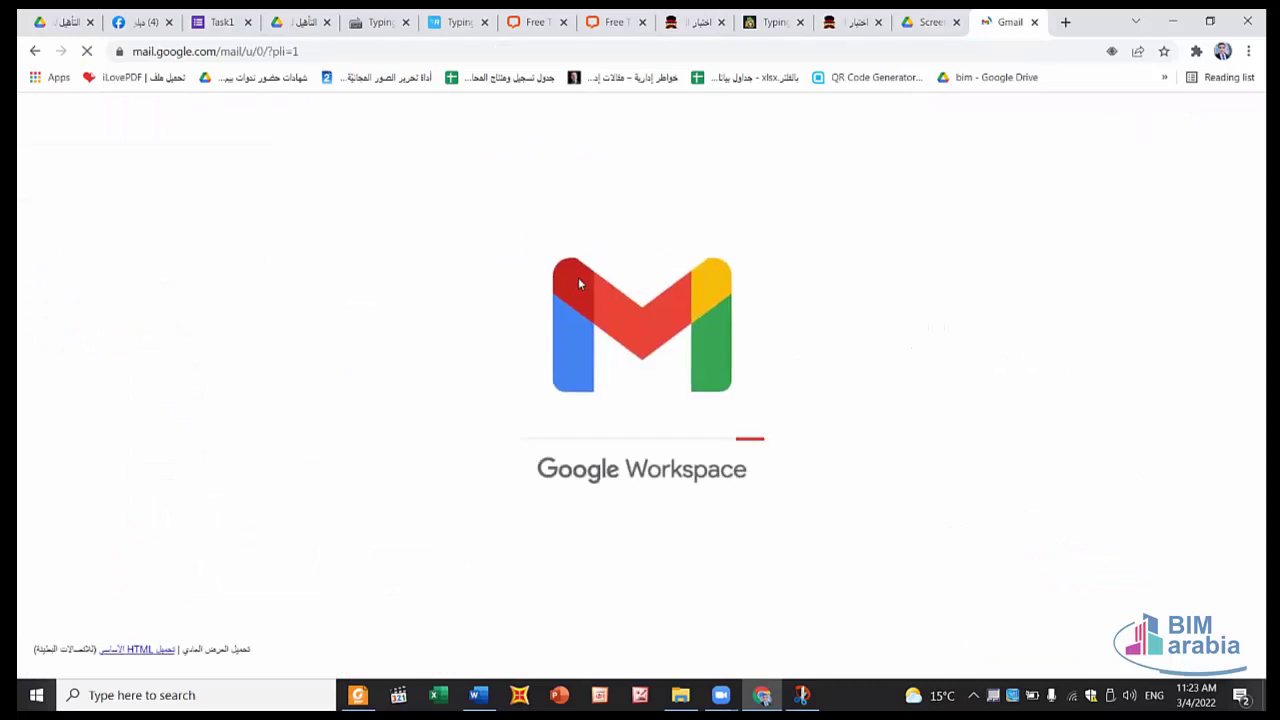
click(611, 277)
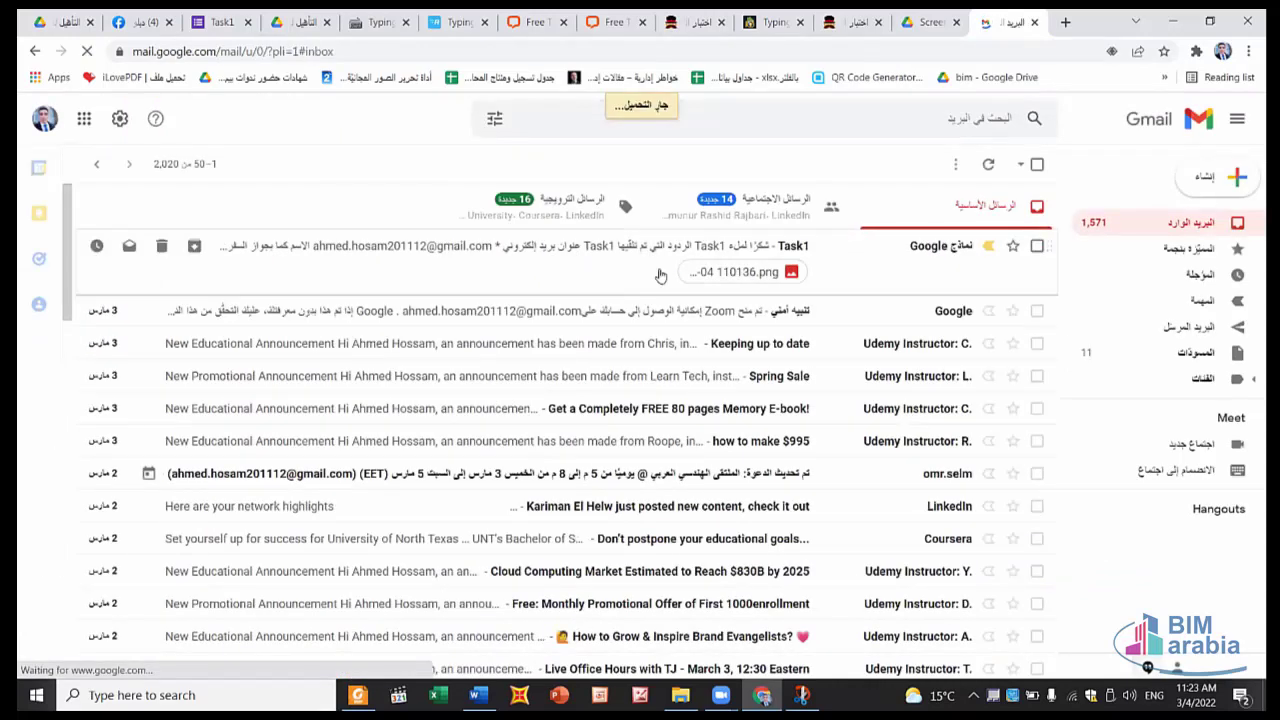
Scroll through the Task1 receipt to check the answers, screenshot attachment and Drive link
scroll(709, 371, down, 2)
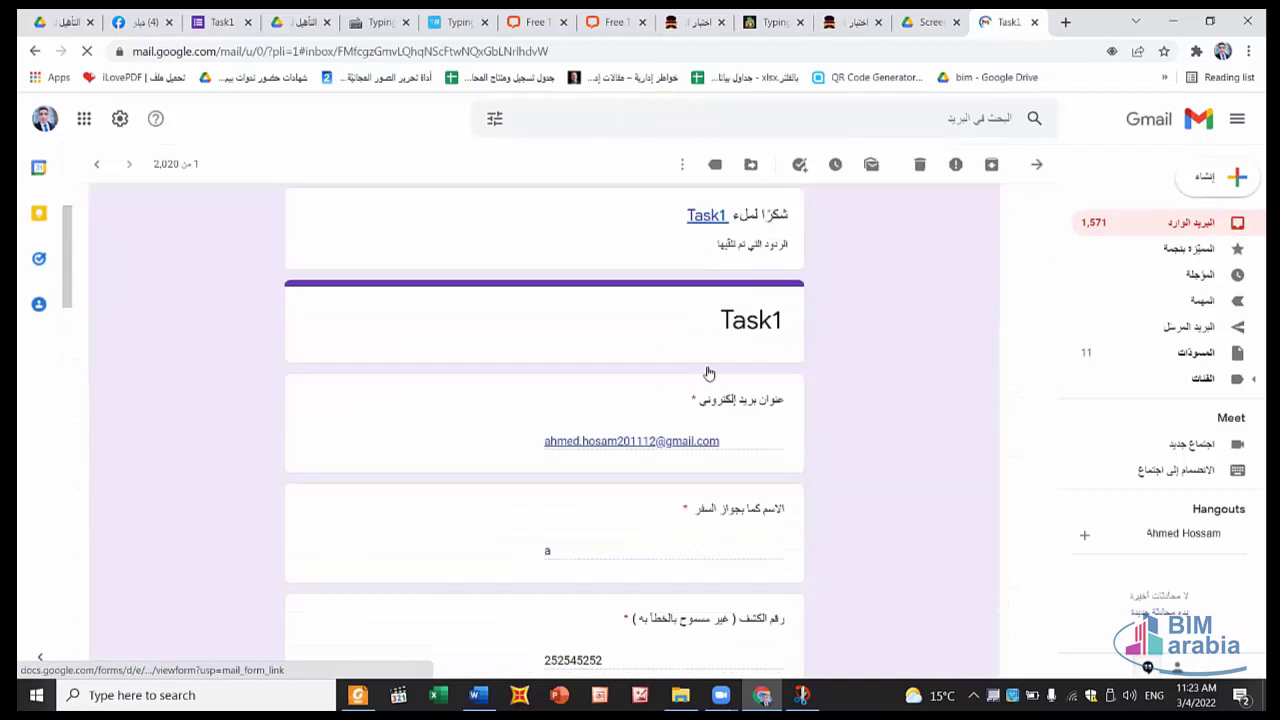
scroll(626, 379, down, 2)
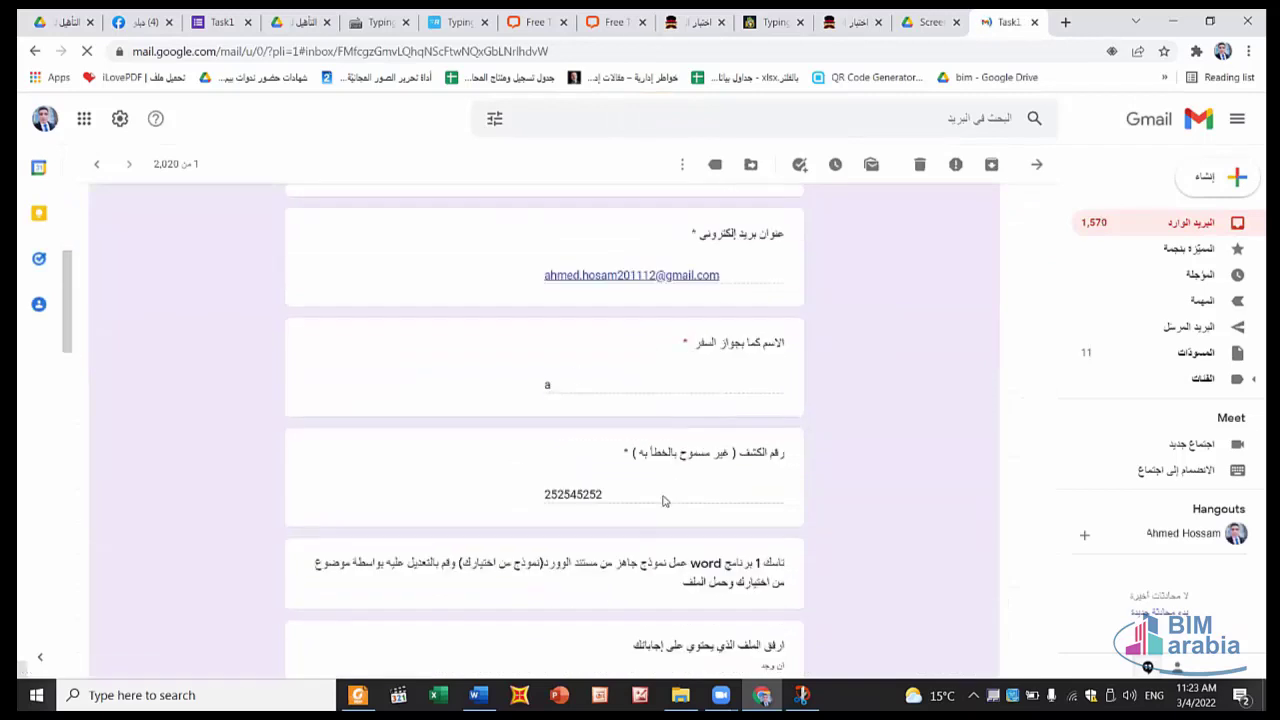
scroll(585, 531, down, 2)
scroll(534, 451, down, 2)
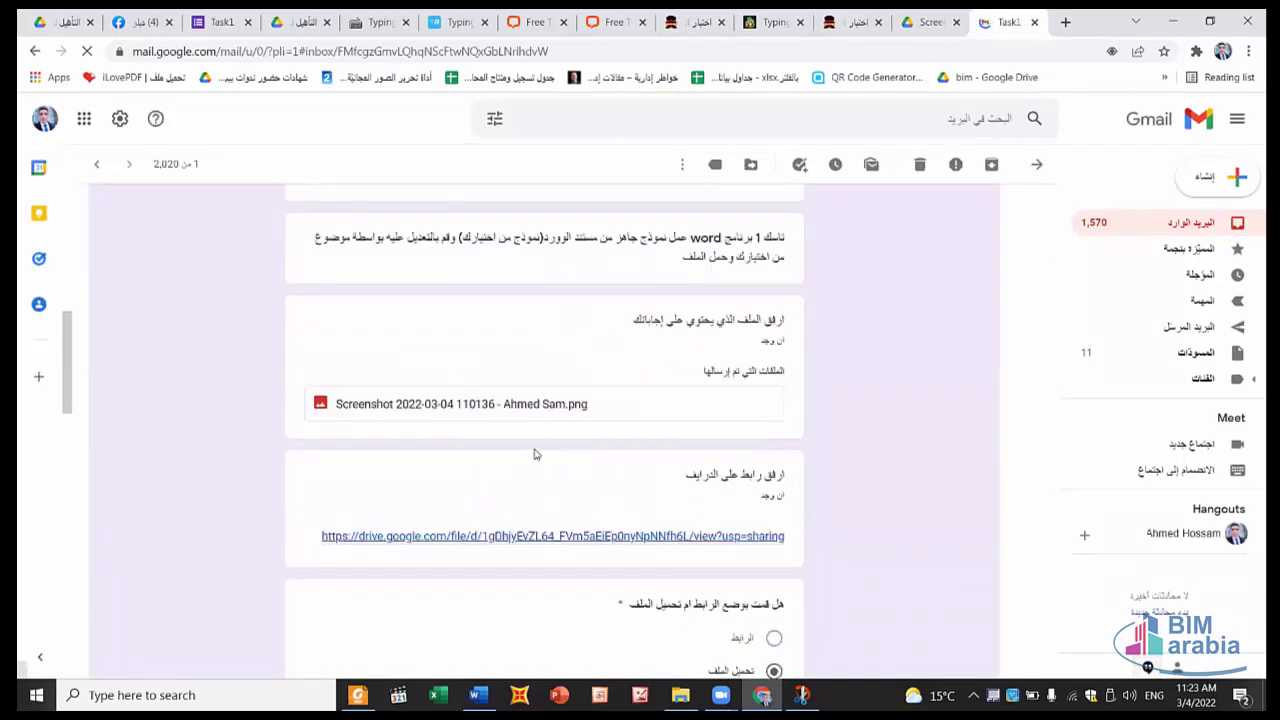
scroll(587, 497, down, 1)
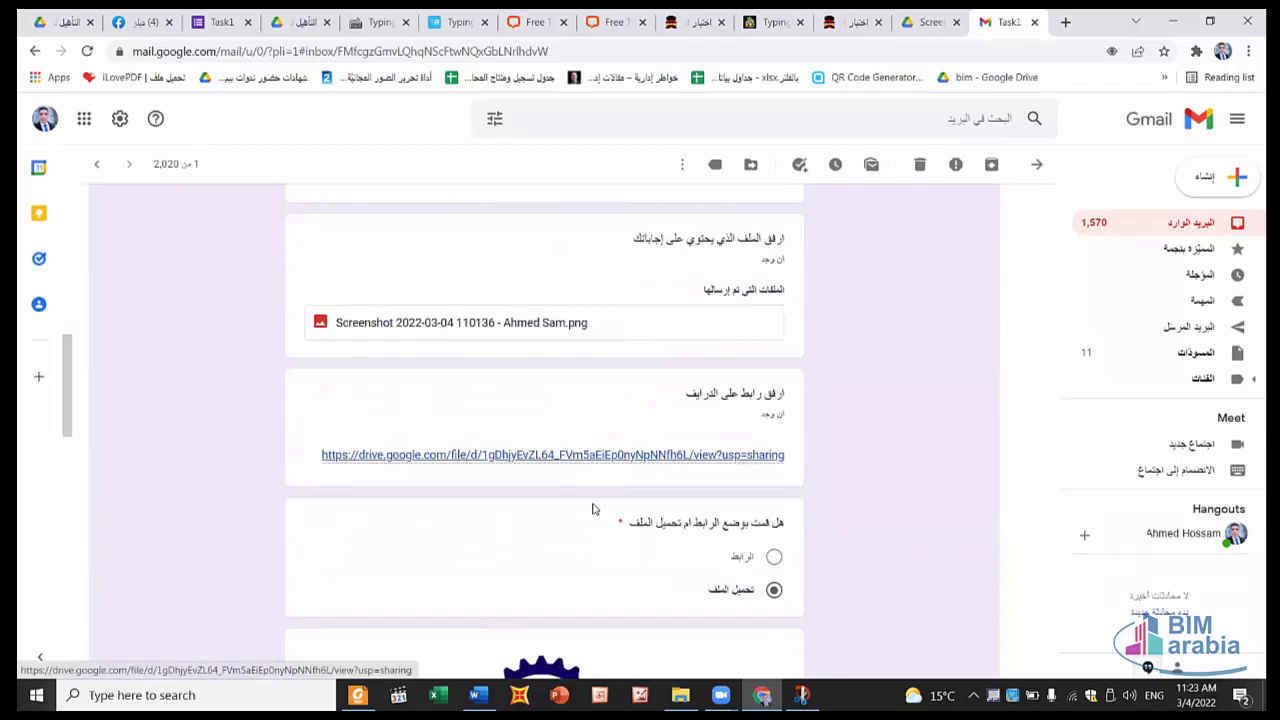
scroll(594, 509, down, 3)
scroll(677, 394, down, 3)
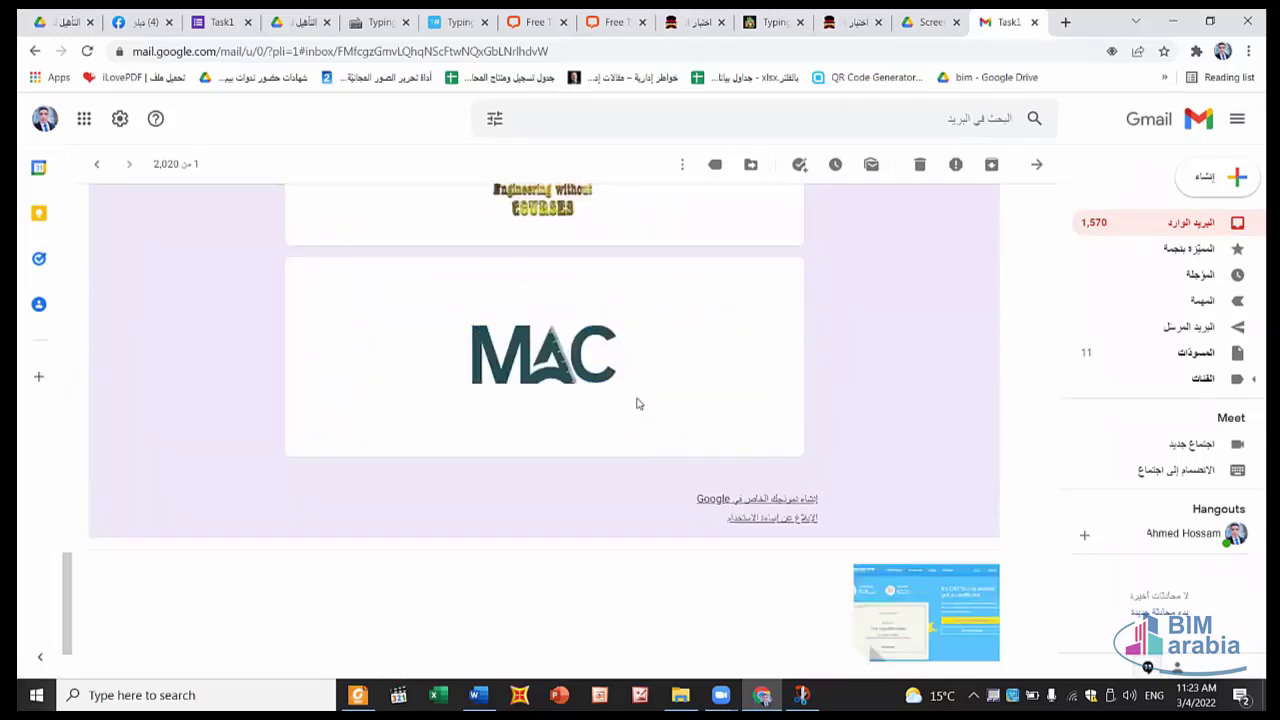
scroll(616, 362, up, 3)
scroll(614, 360, up, 4)
scroll(612, 351, up, 5)
scroll(605, 348, up, 8)
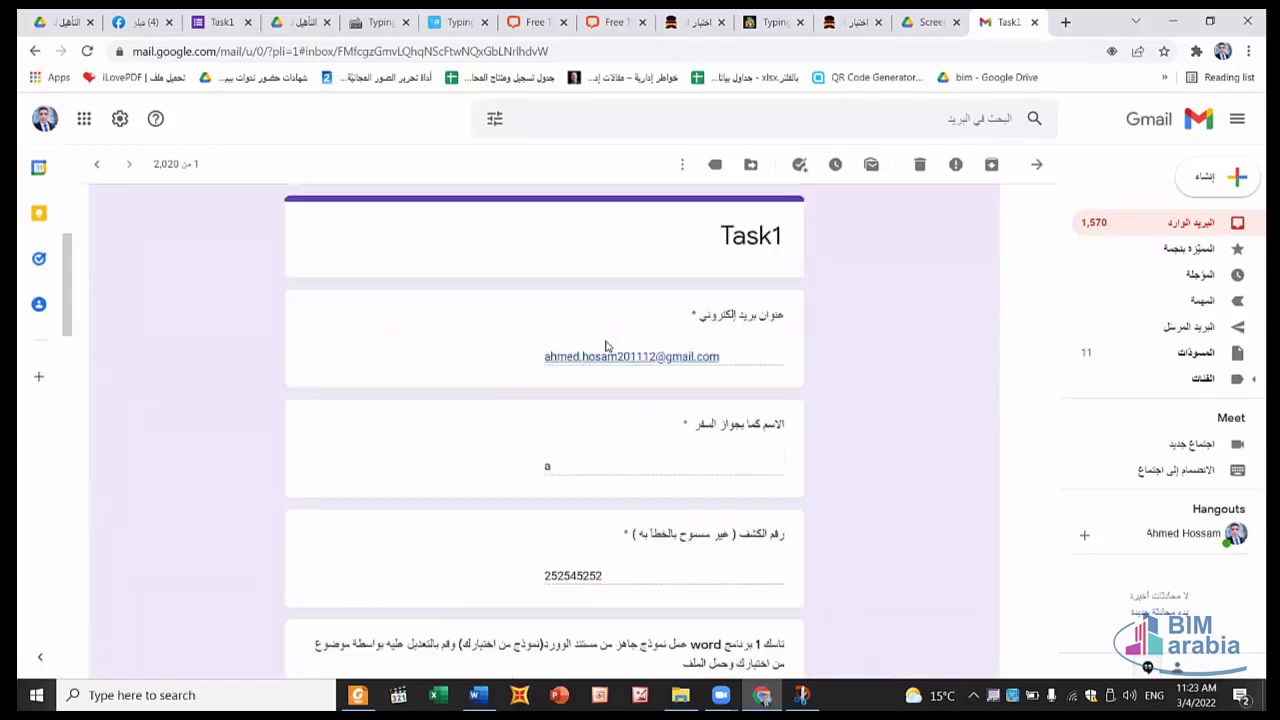
scroll(602, 320, up, 3)
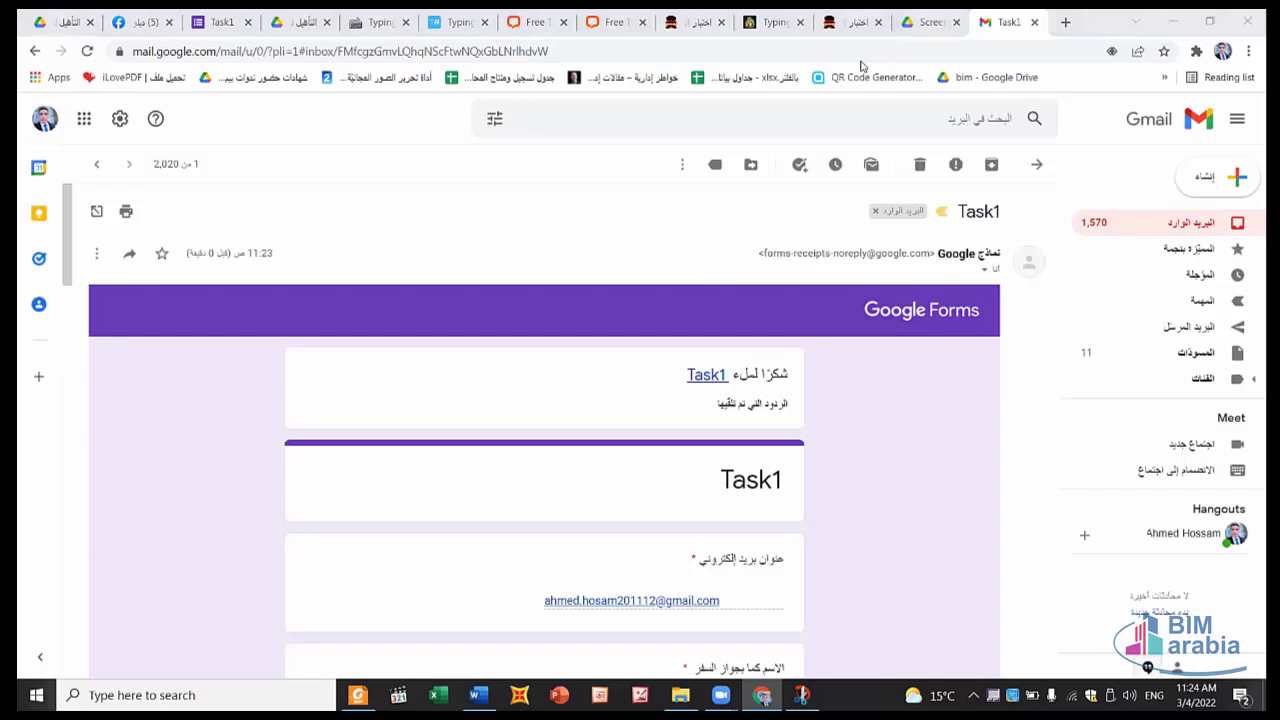
Check the uploaded screenshot and its Drive folder, then return to the Facebook group's featured post with the form links
key(ctrl+shift+Tab)
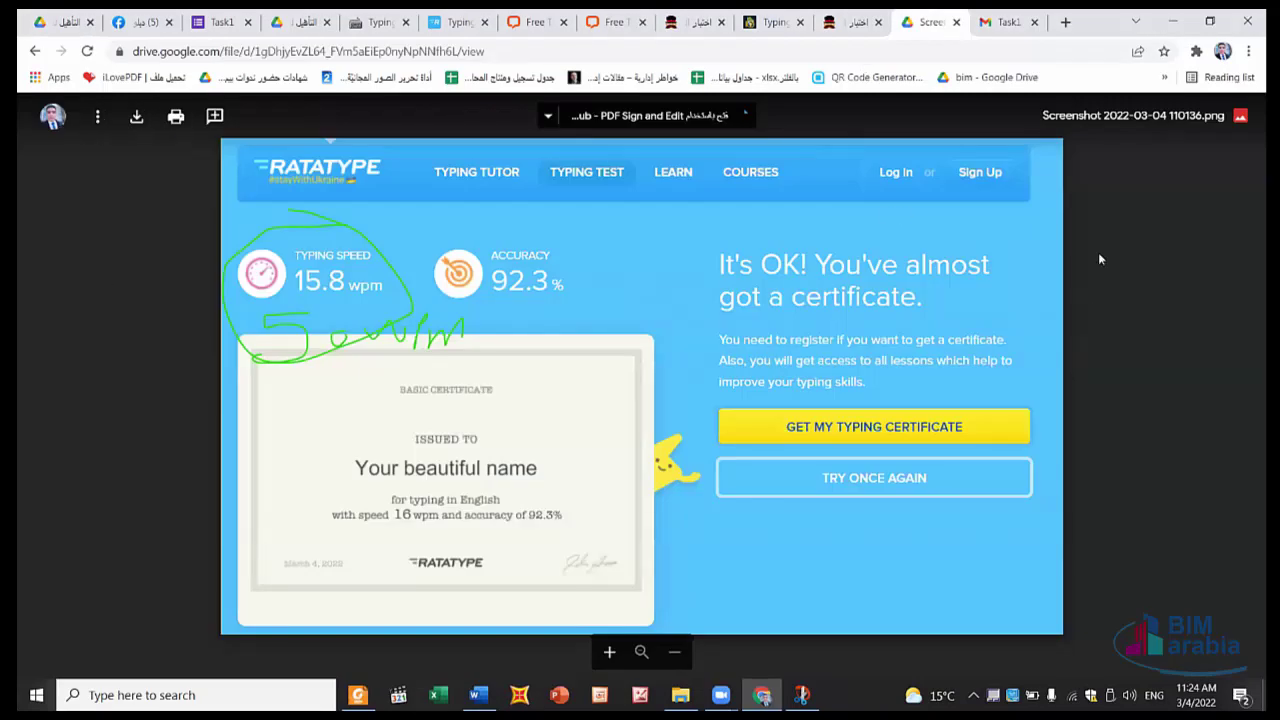
click(283, 28)
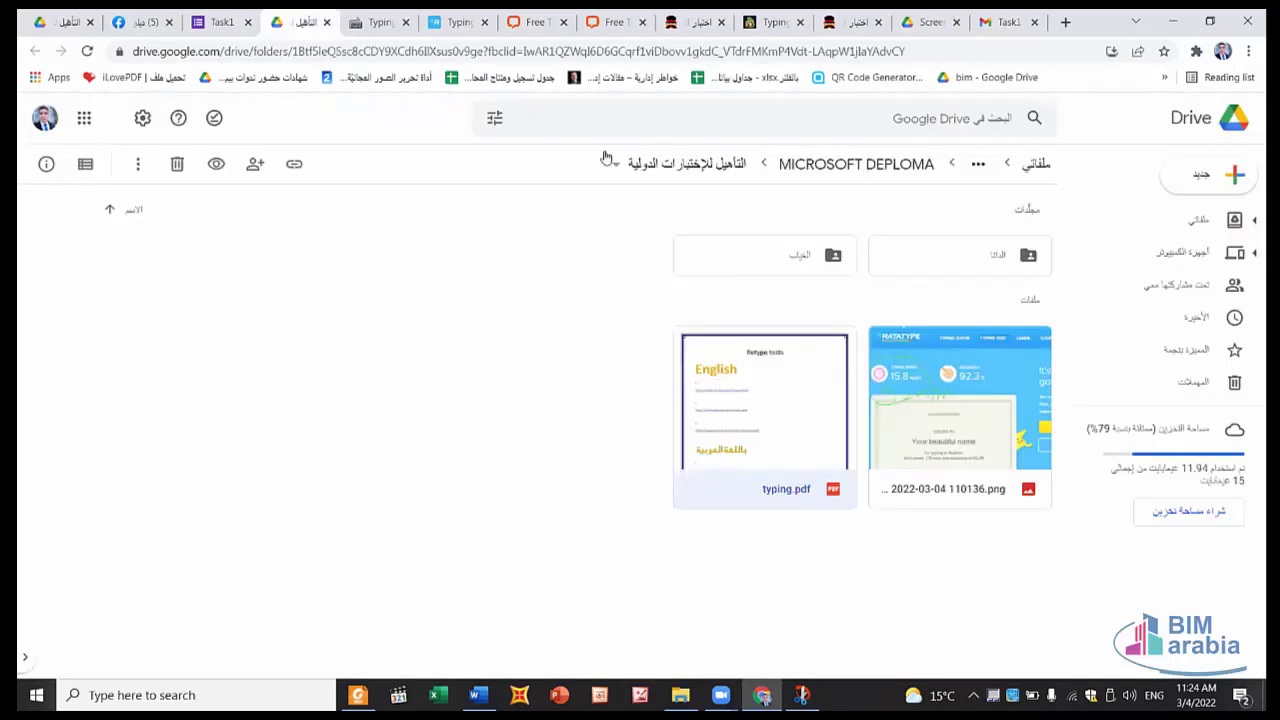
click(140, 22)
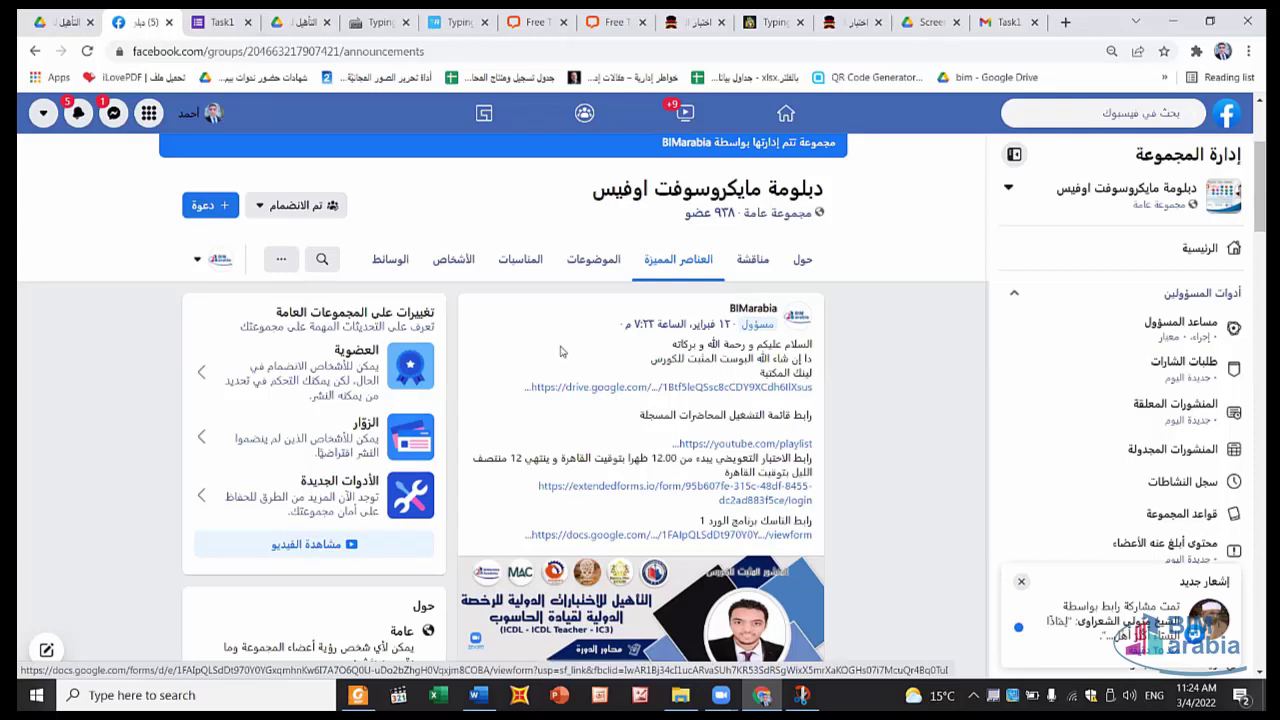
scroll(560, 346, down, 1)
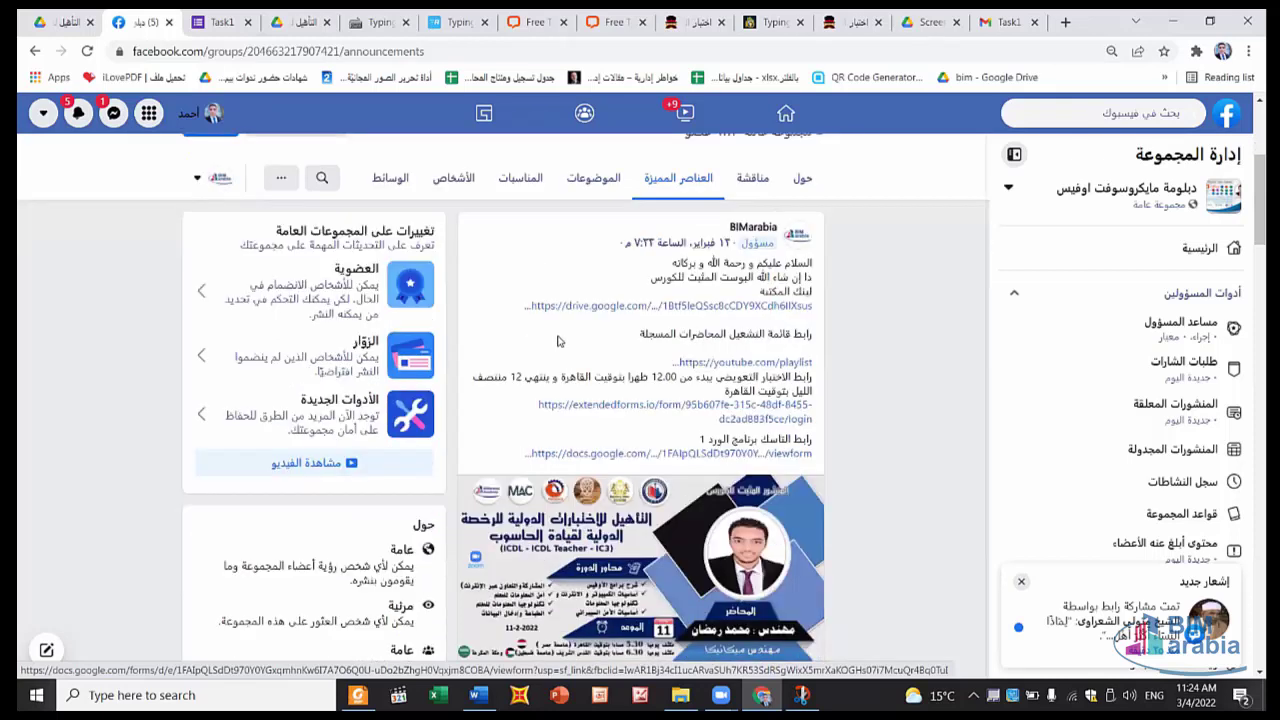
scroll(562, 345, down, 1)
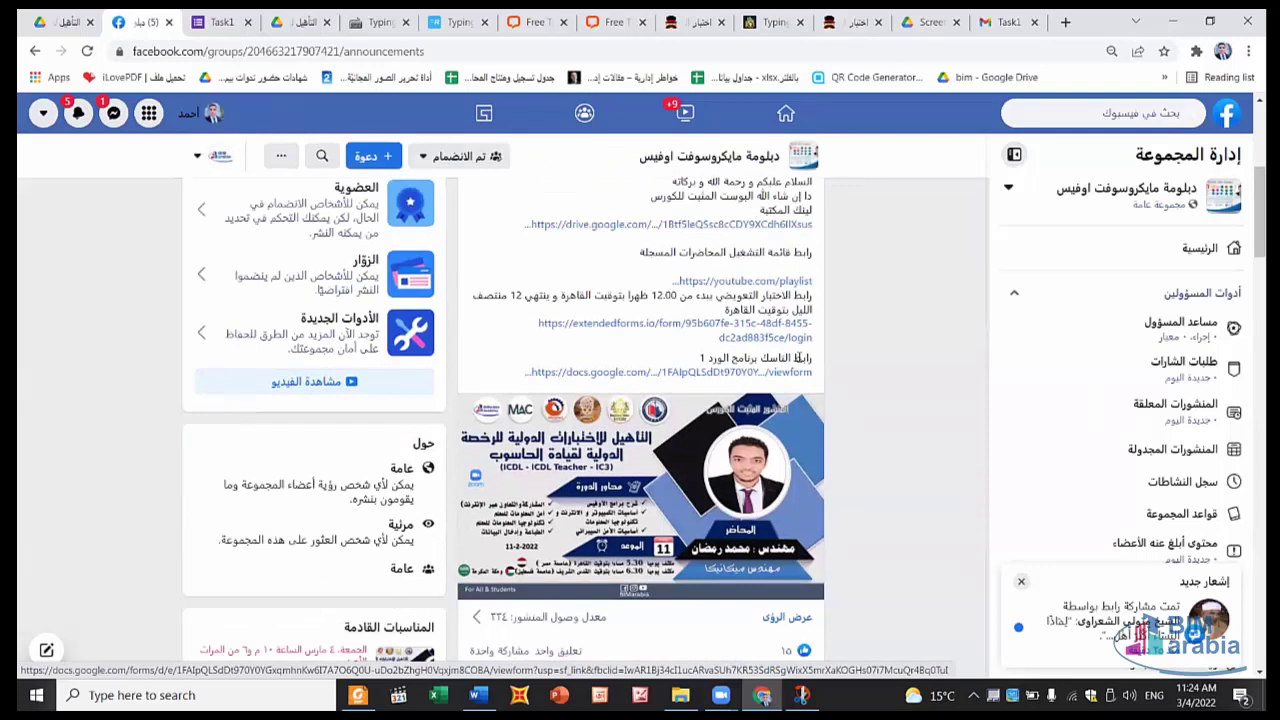